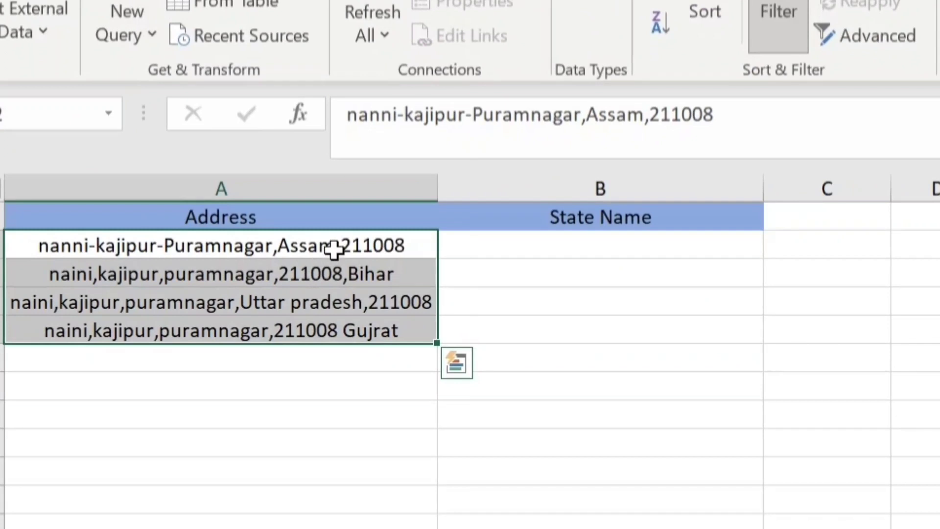
drag(186, 221, 192, 261)
drag(348, 327, 349, 320)
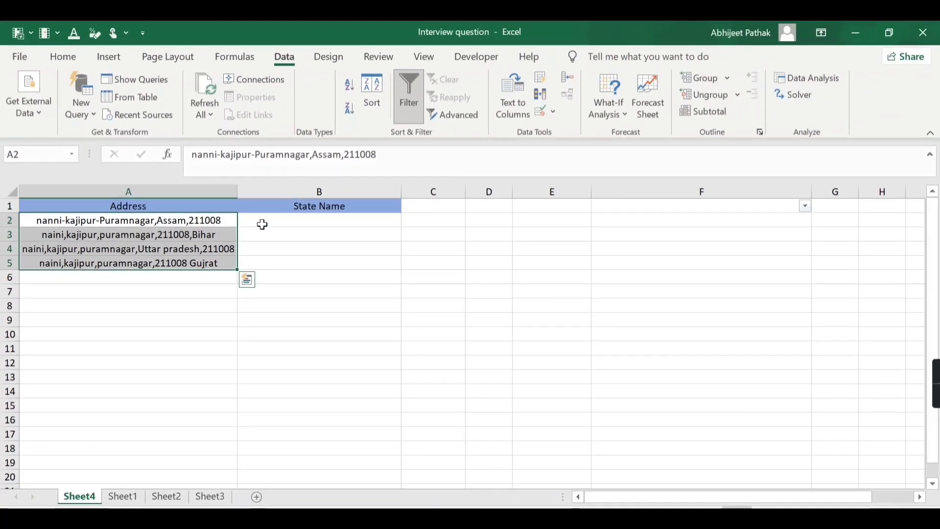
click(319, 223)
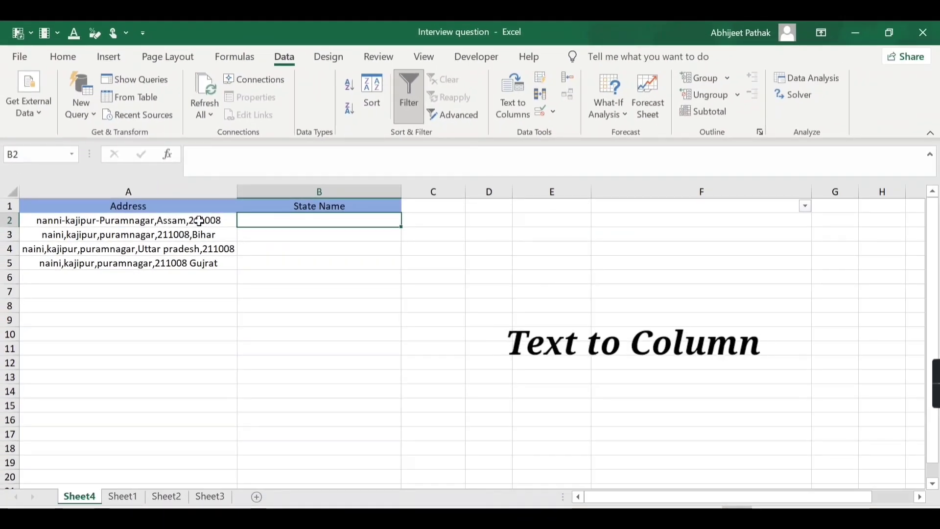
- Copy the addresses in A2:A5 into the State Name column from B2 and fit column B's width to its contents
drag(200, 221, 205, 263)
key(ctrl+c)
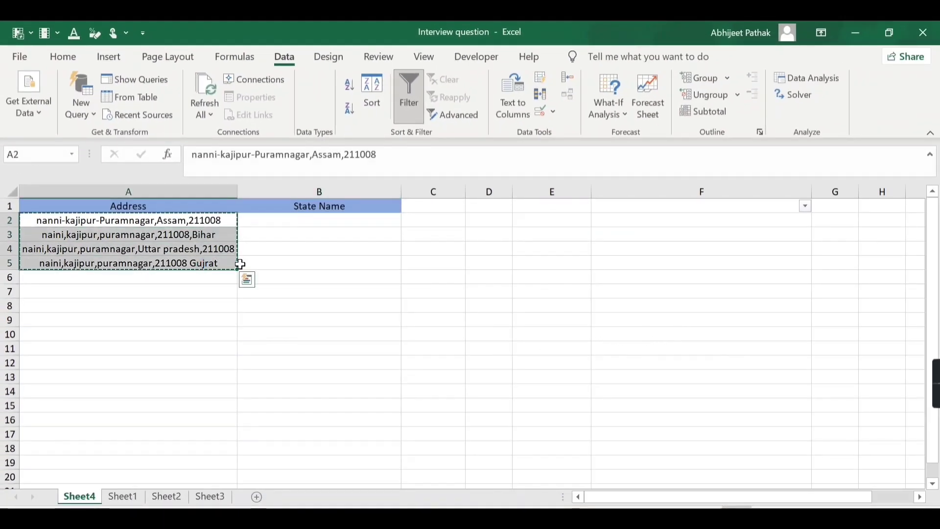
click(308, 221)
key(ctrl+v)
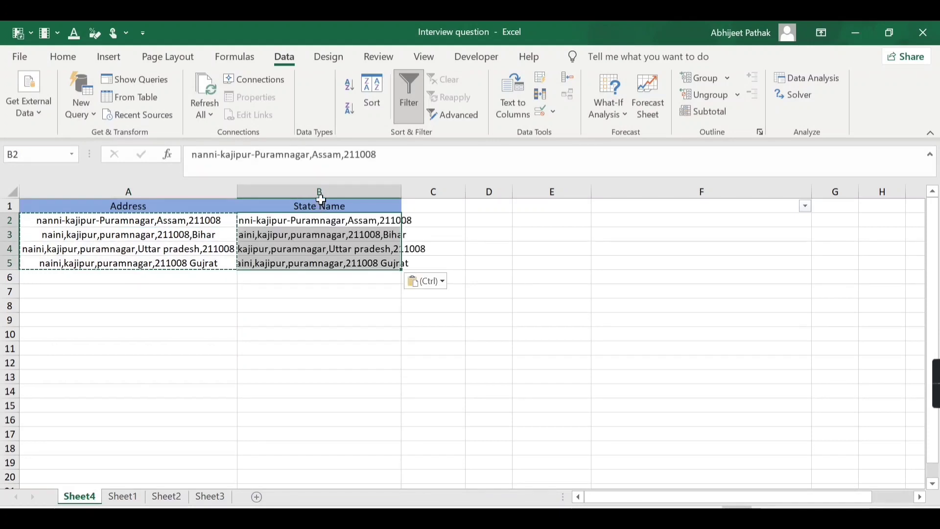
click(363, 191)
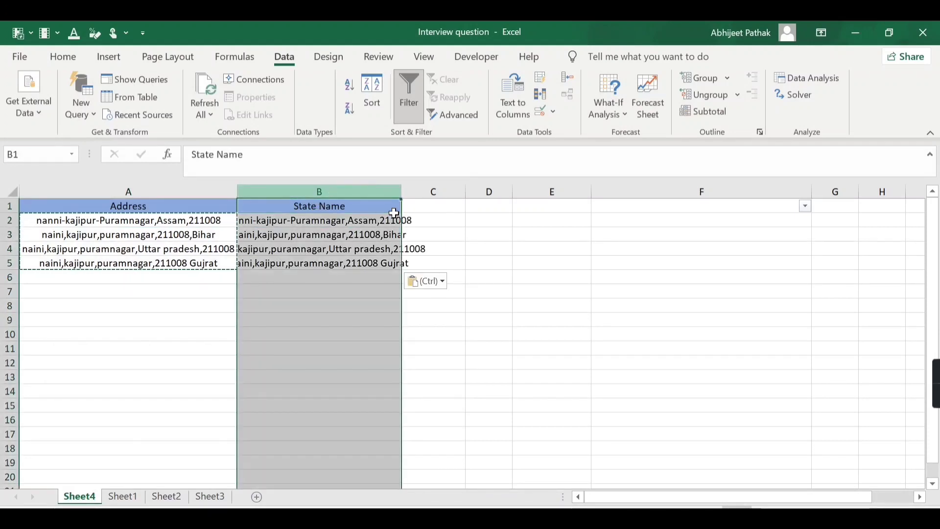
double_click(402, 191)
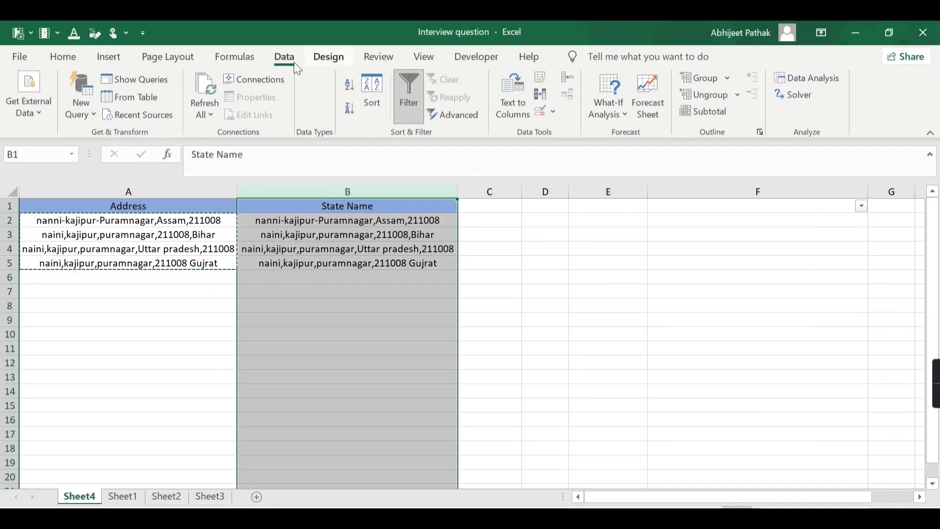
- Split column B with Text to Columns as delimited data, using tab, comma and hyphen as delimiters and General format
click(513, 95)
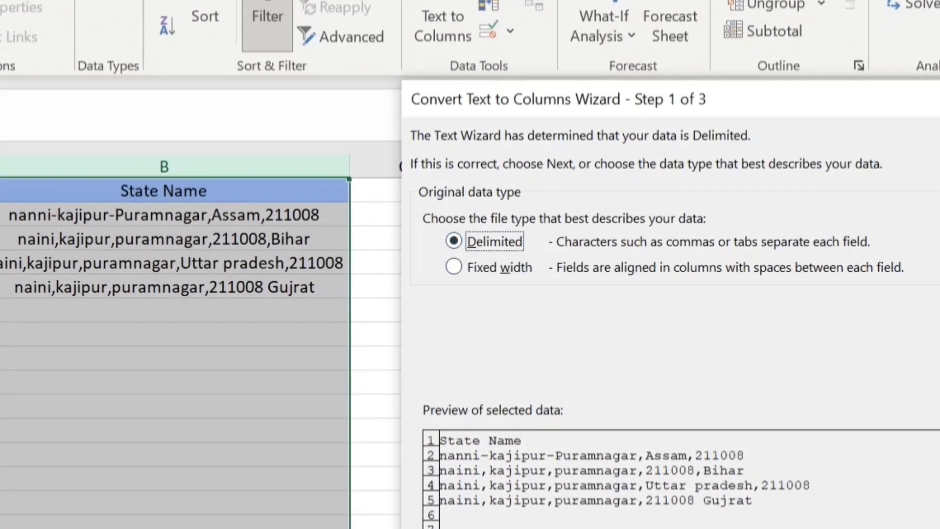
key(Return)
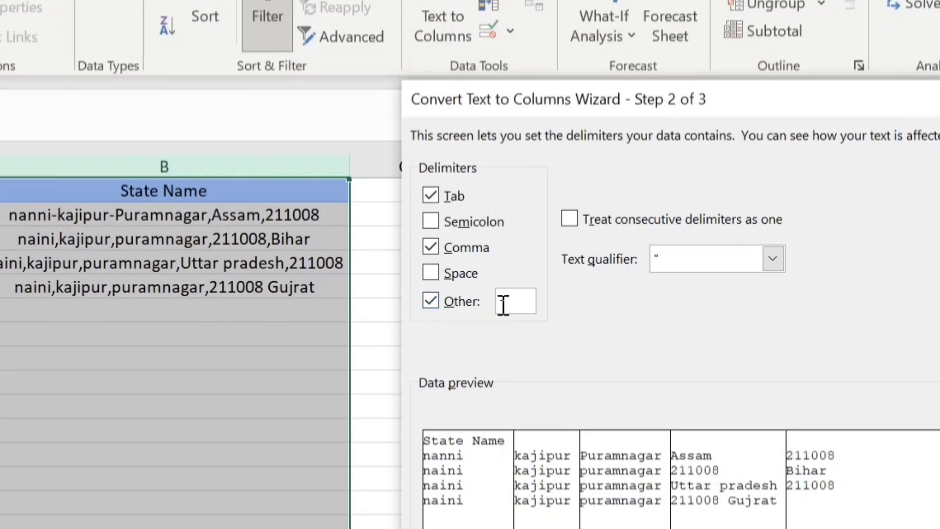
click(789, 447)
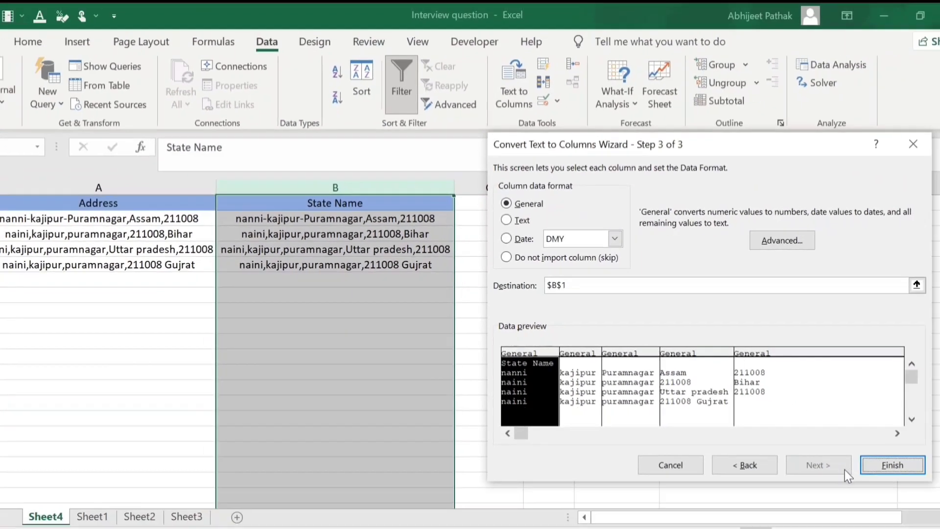
click(845, 446)
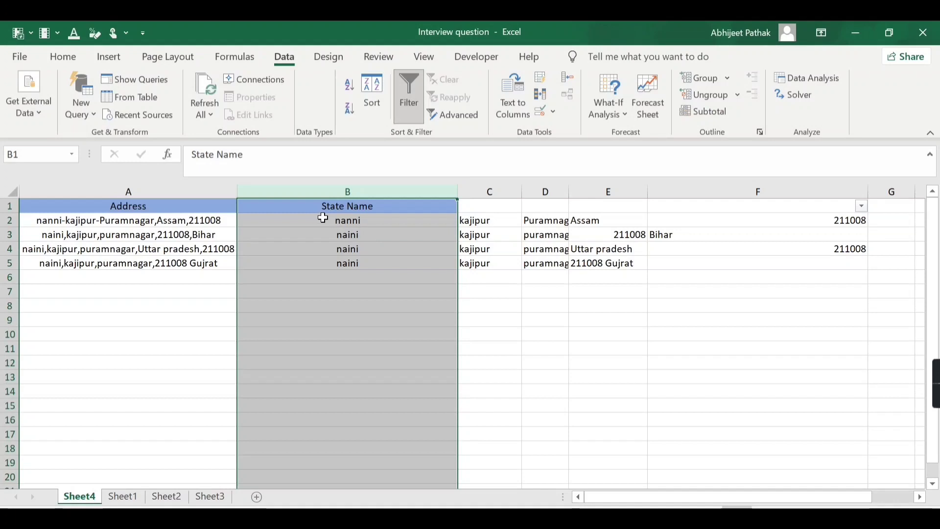
- Check the split results in columns E and F to see whether the state names share one column
click(613, 220)
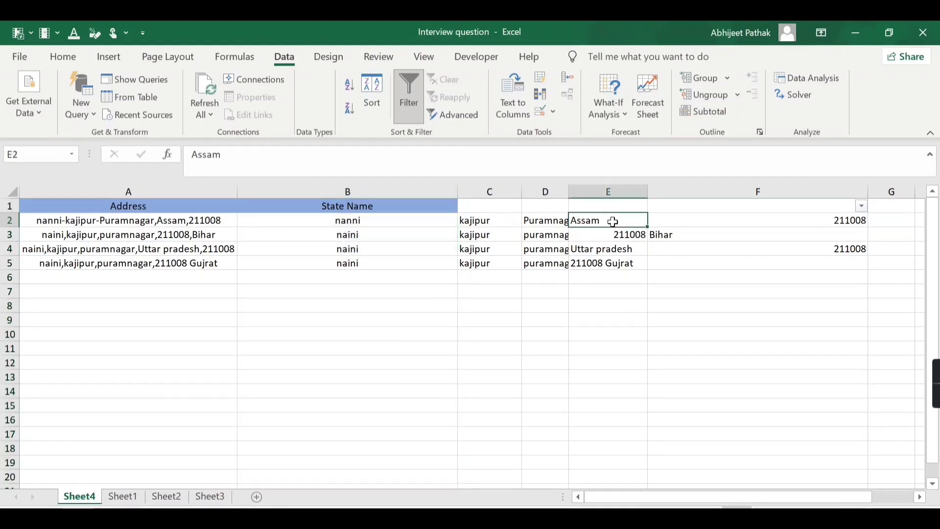
click(627, 234)
click(624, 248)
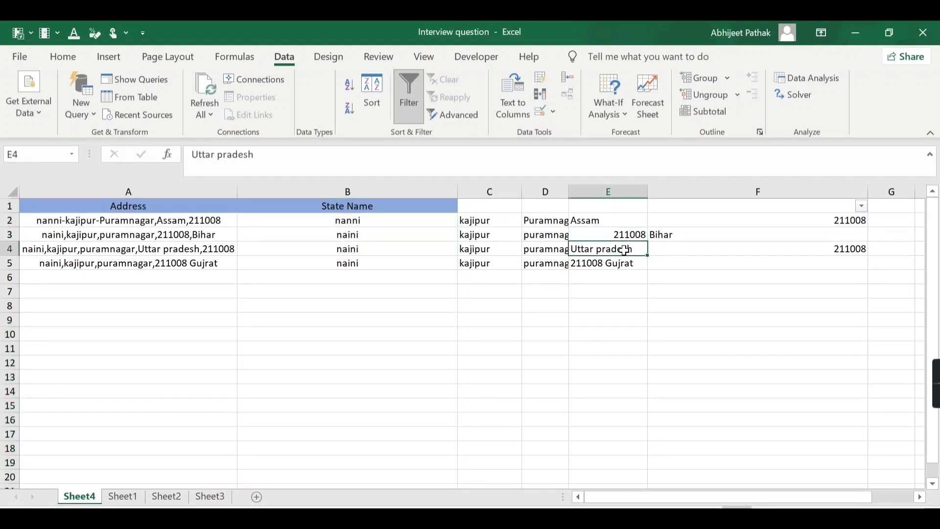
click(622, 265)
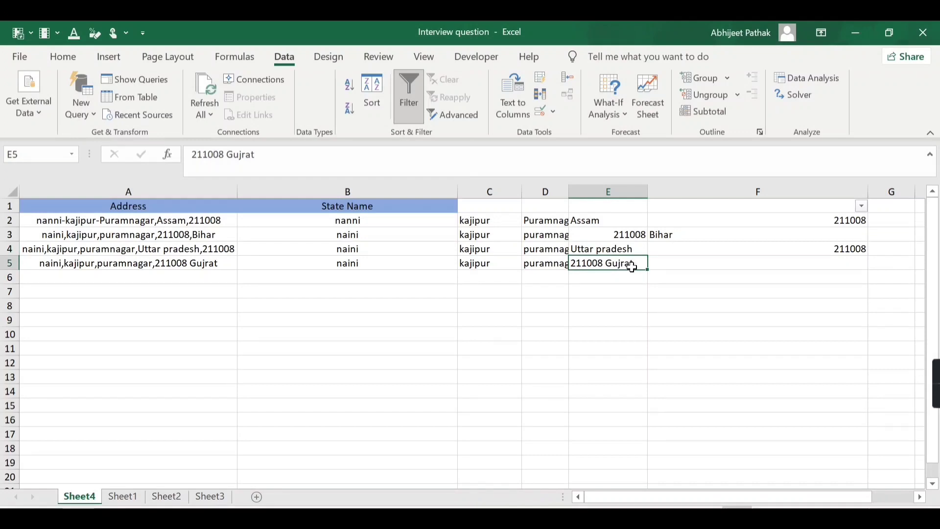
click(809, 220)
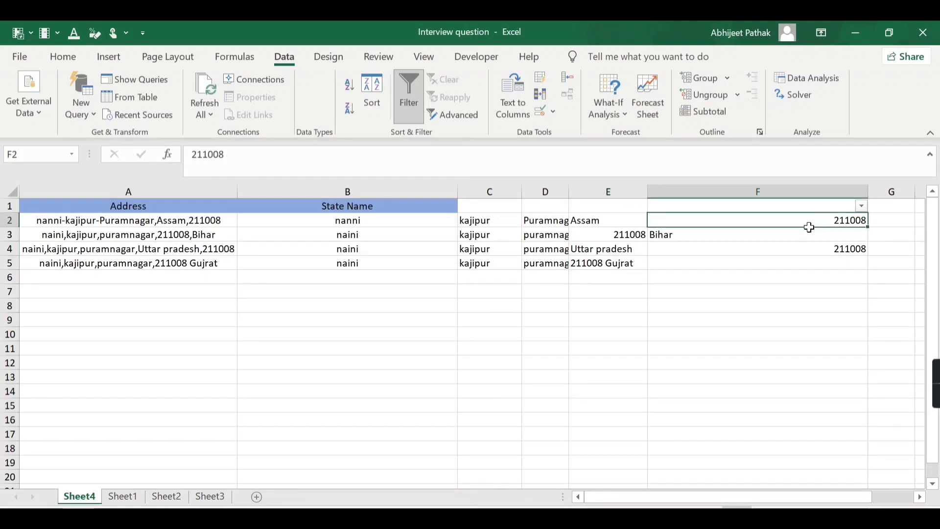
drag(809, 223, 808, 258)
drag(609, 216, 608, 263)
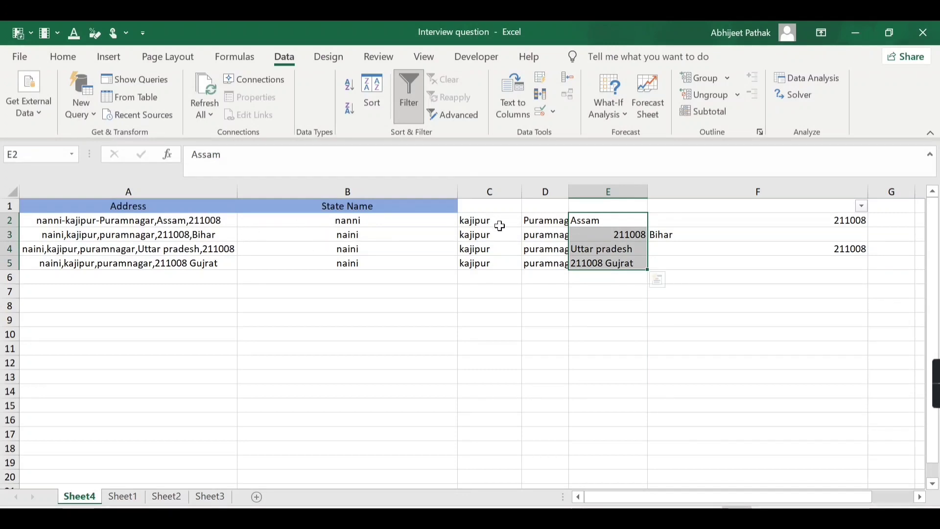
- Undo the column split, the width change and the pasted addresses in column B, and clear the copy selection
key(ctrl+z)
key(ctrl+z)
key(ctrl+z)
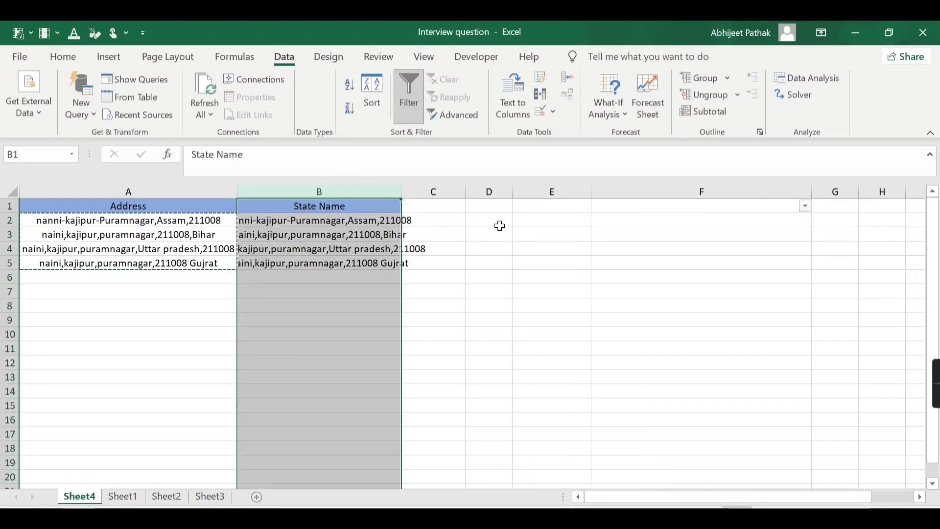
key(ctrl+z)
click(352, 227)
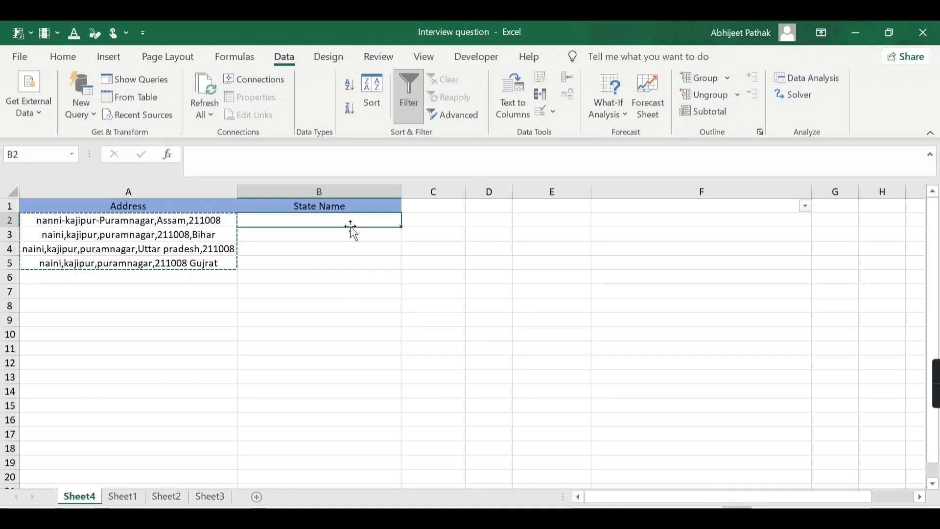
key(Escape)
- Enter the heading "Referece" in cell E1 for a list of states
click(566, 205)
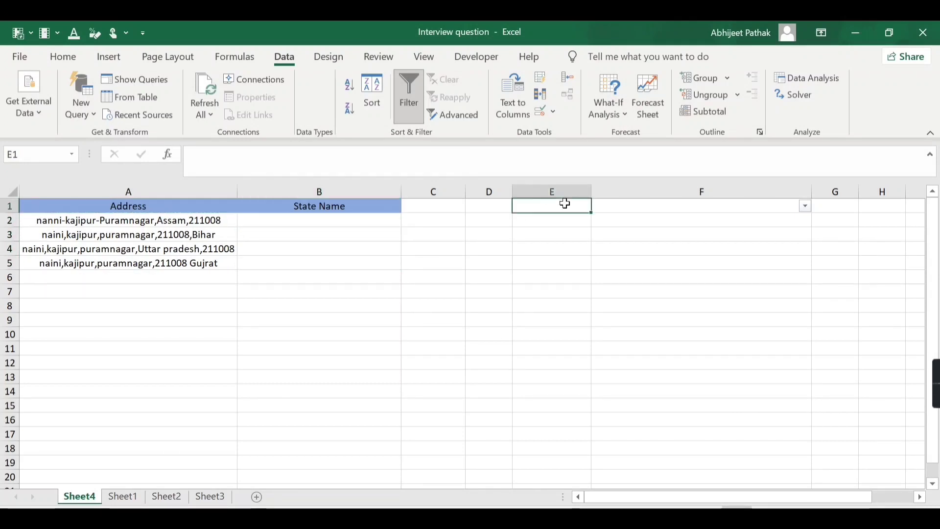
text(R)
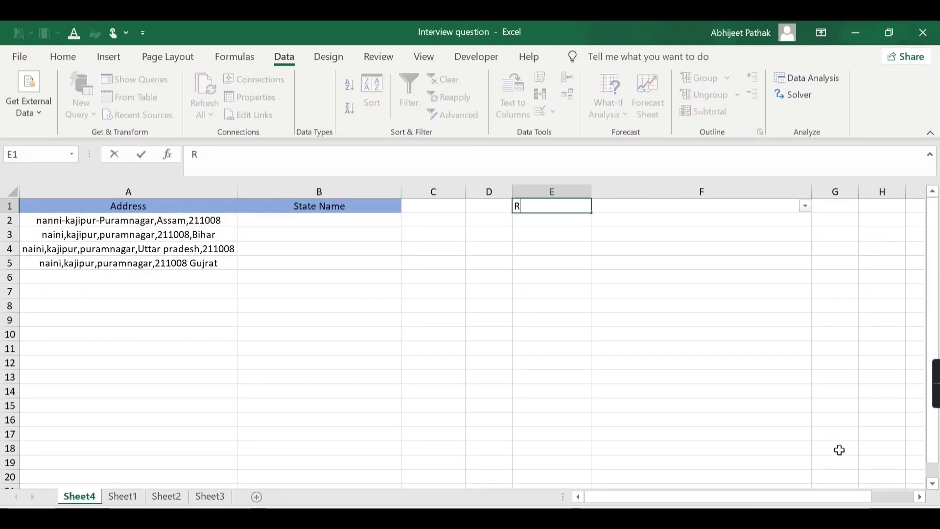
text(eferece)
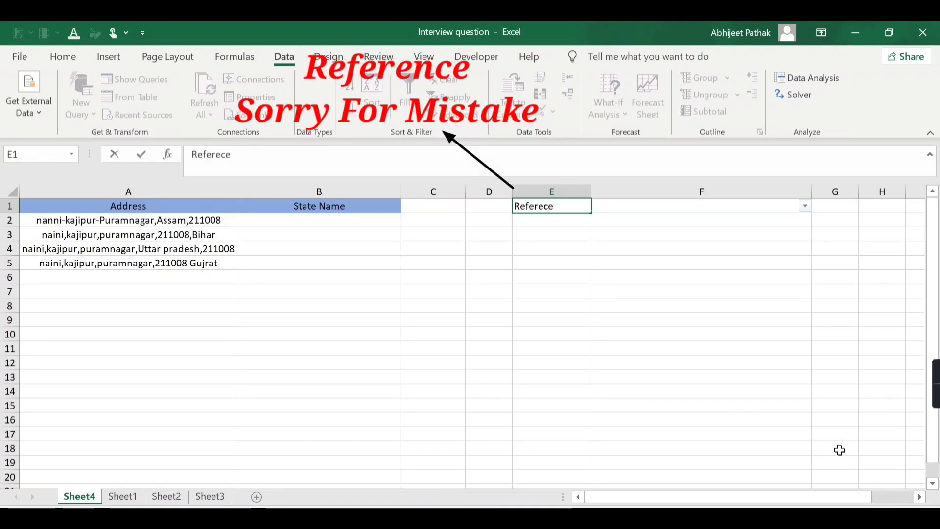
key(Return)
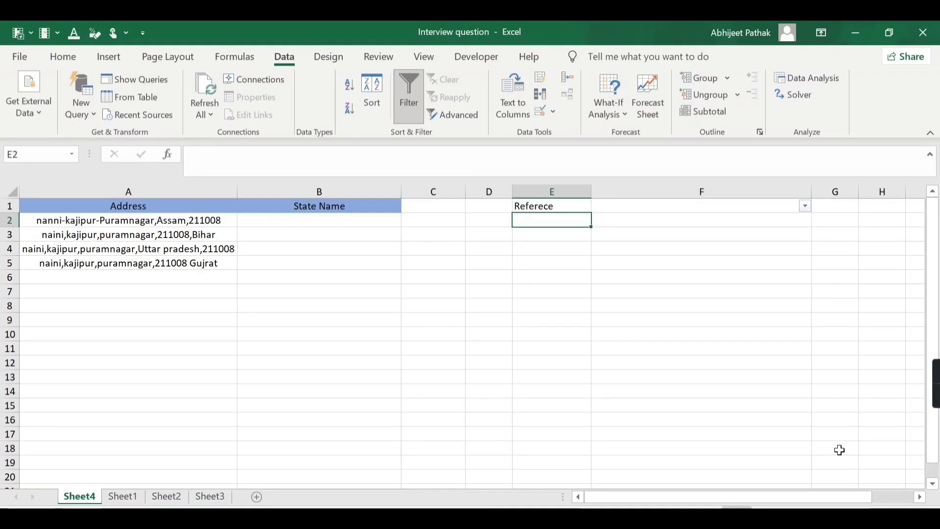
key(Left)
key(Left)
key(Left)
key(Left)
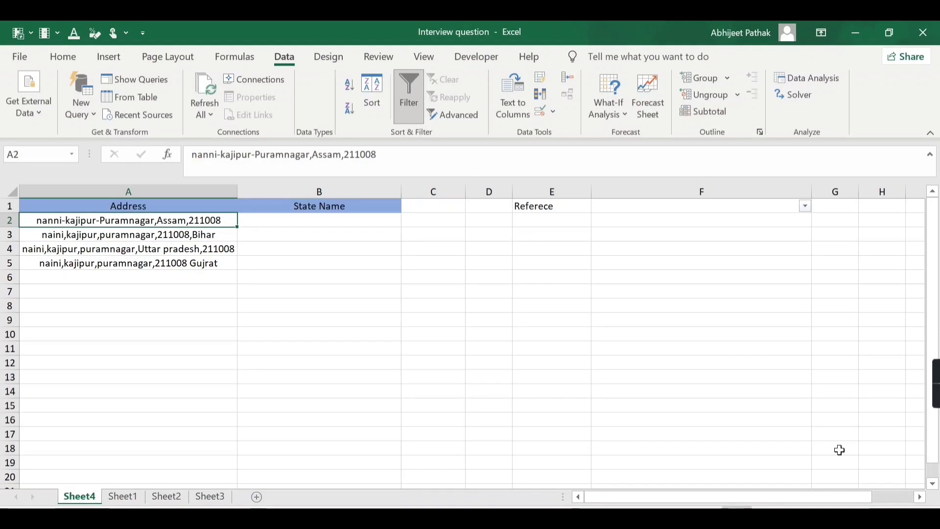
key(Right)
key(Right)
key(Right)
key(Right)
key(Left)
key(Left)
key(Left)
key(Left)
key(Down)
key(Down)
key(Down)
key(Up)
key(Up)
key(Up)
key(Right)
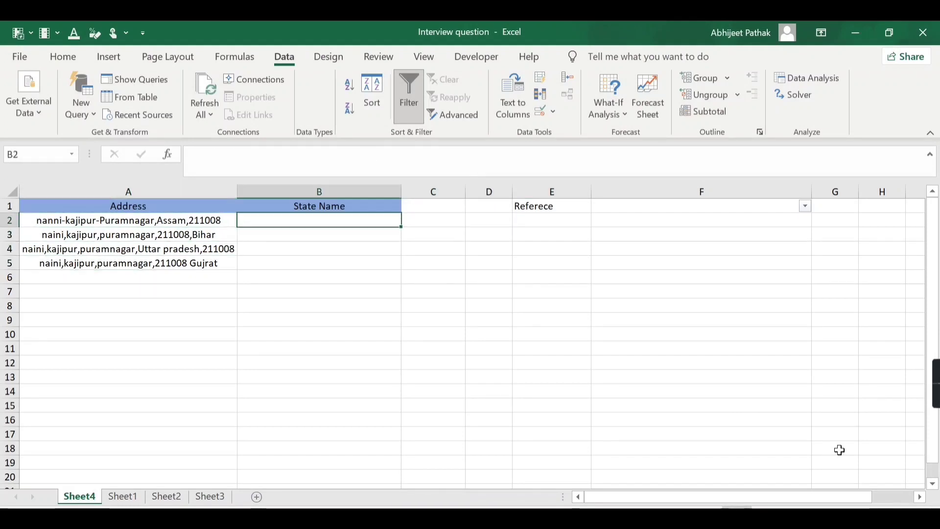
- Enter the reference states GUJRAT, UTTAR PRADESH, BIHAR and ASSAM in cells E2 to E5
key(Right)
key(Right)
key(Right)
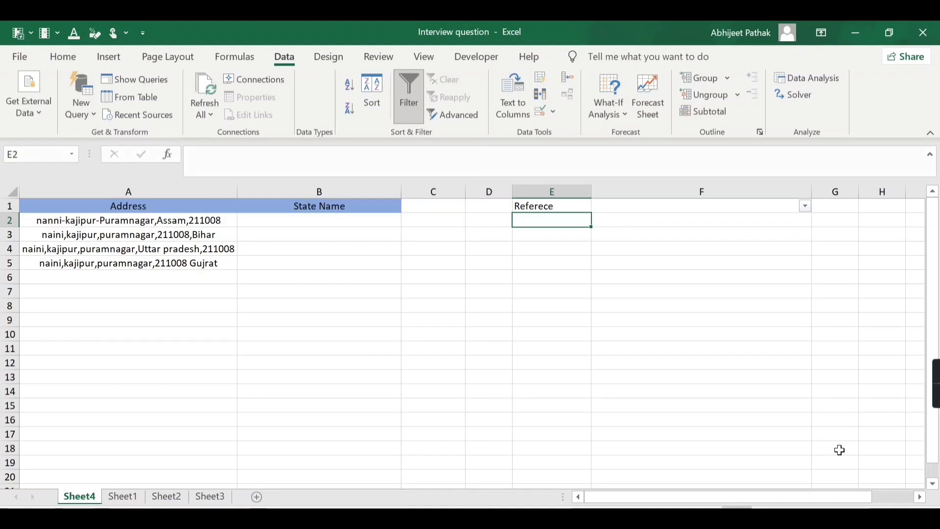
text(Gujratg)
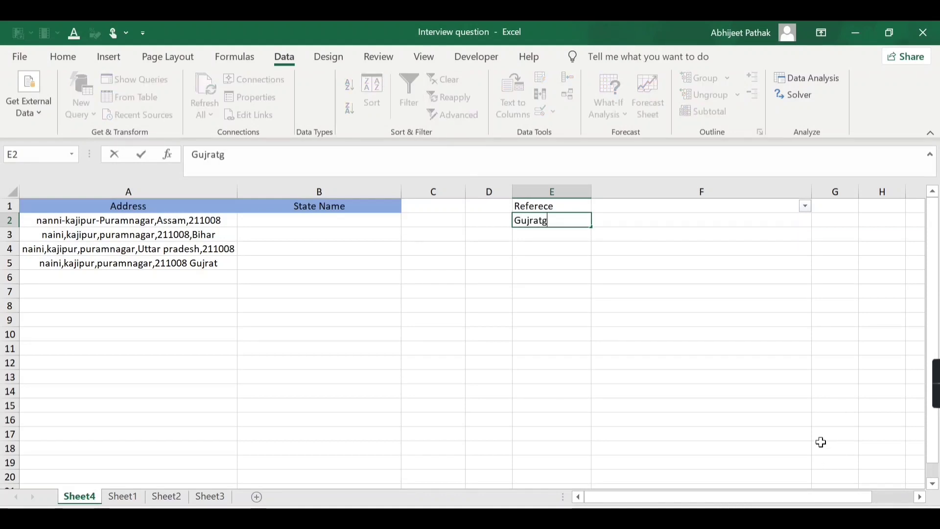
key(ctrl+Return)
text(GUJRAT)
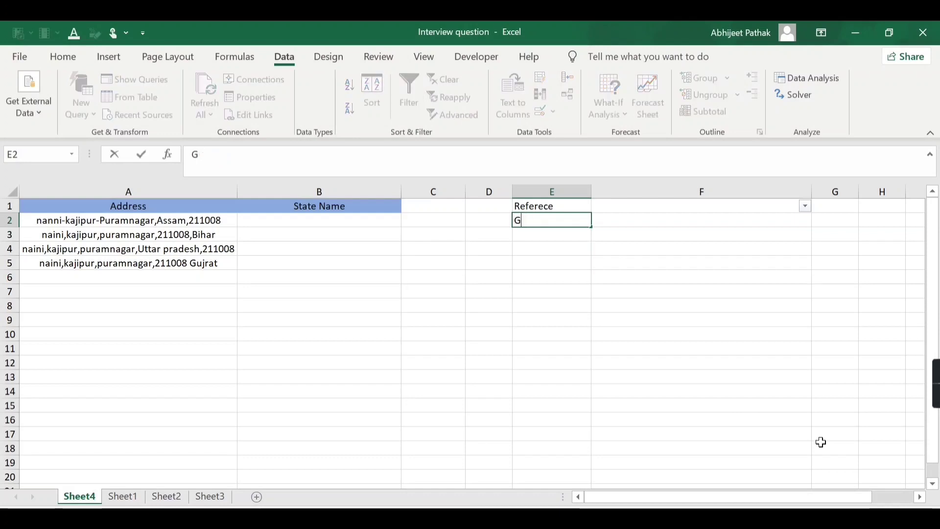
key(Return)
text(UTTAR PRADESH)
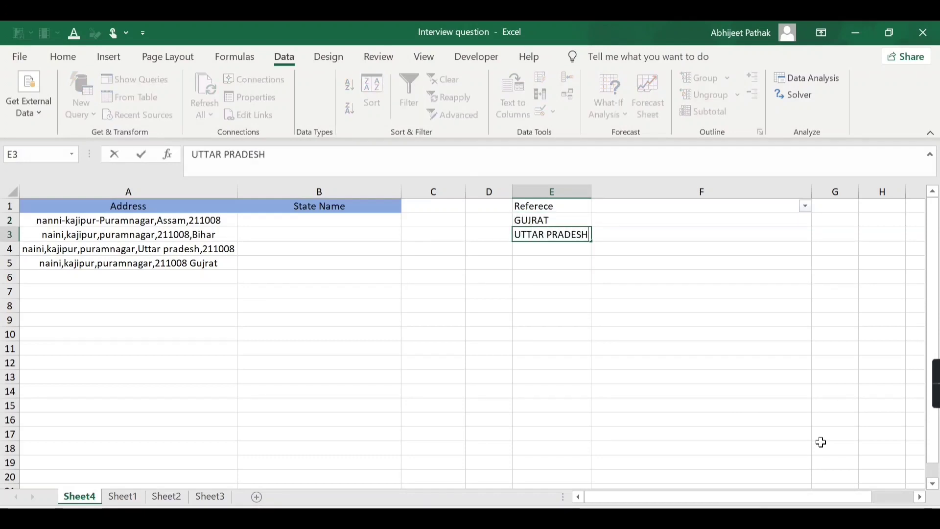
key(Return)
text(BIHAR)
key(Return)
text(ASSAM)
key(ctrl+Return)
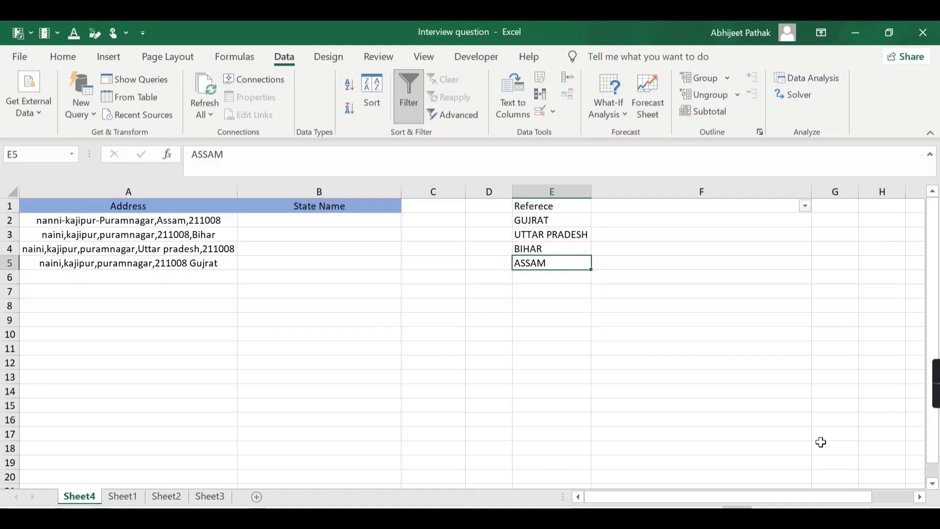
key(Up)
key(Up)
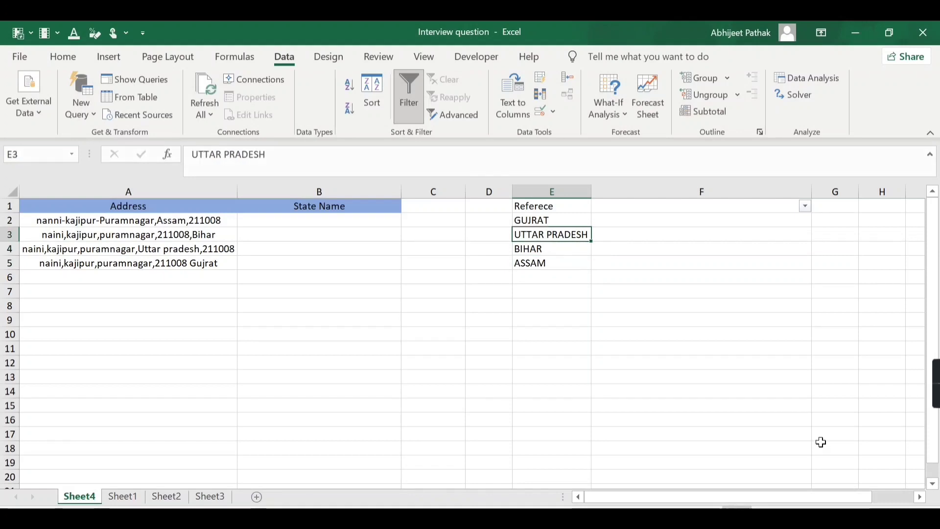
key(Left)
key(Left)
key(Up)
key(Left)
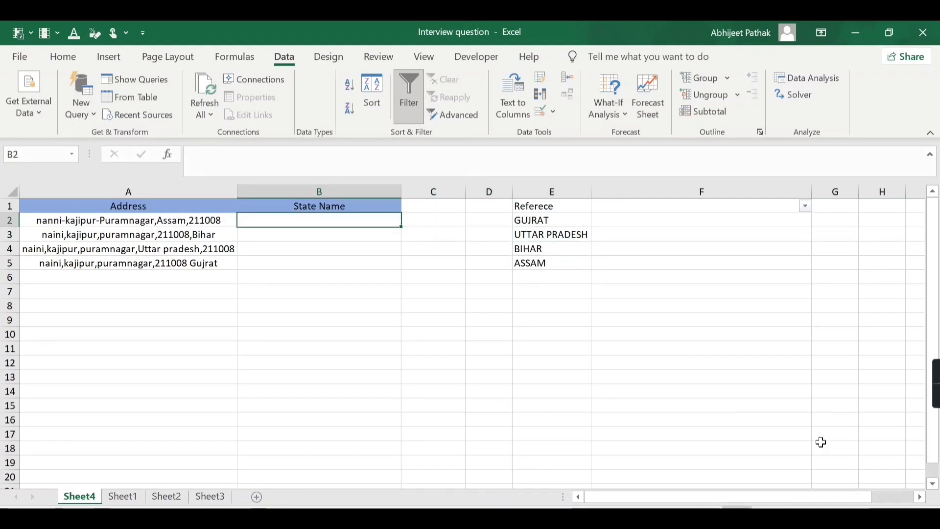
text(=)
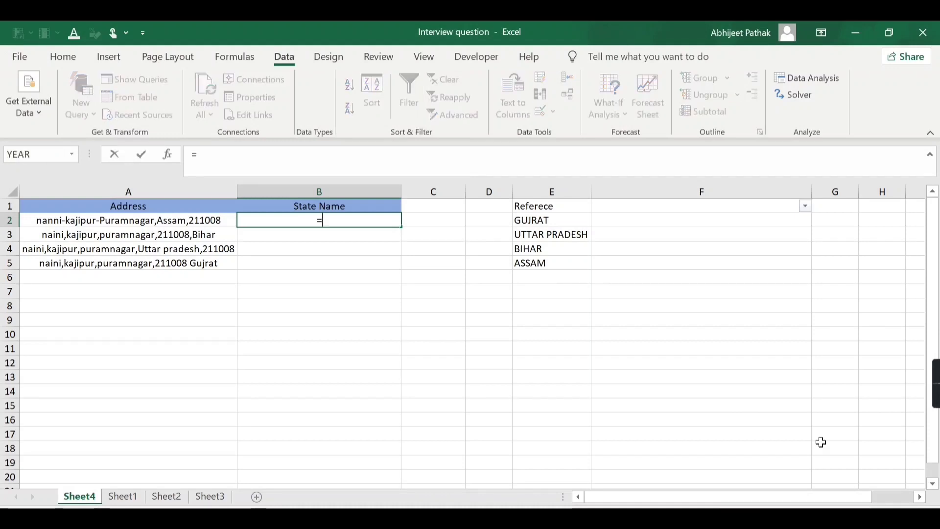
text(LOOK)
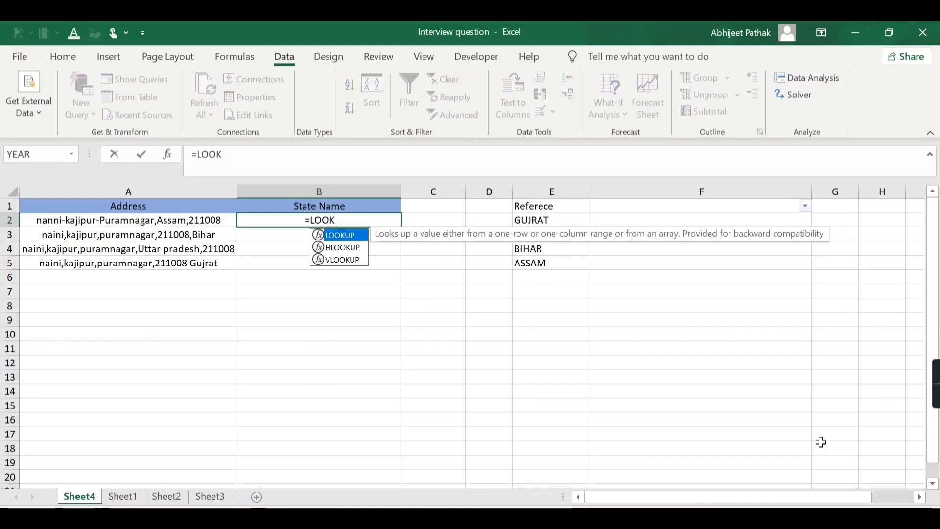
key(Tab)
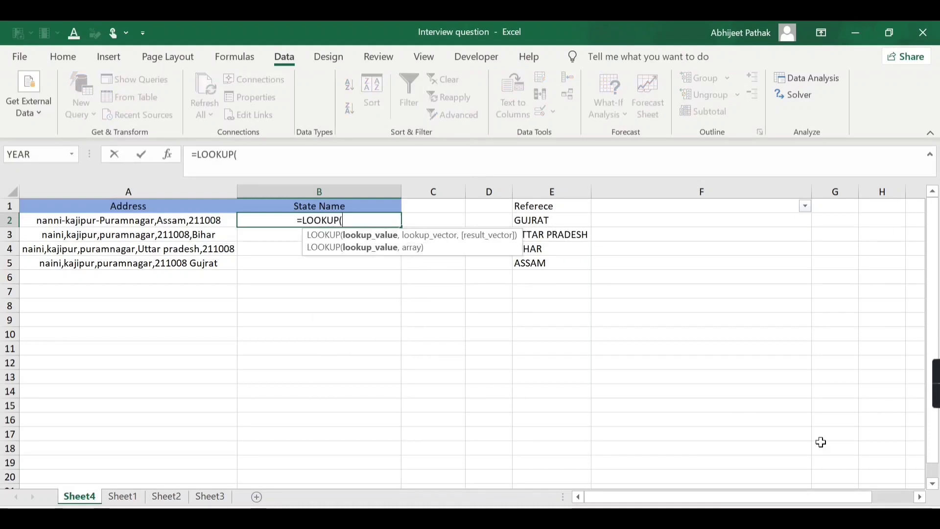
text(400)
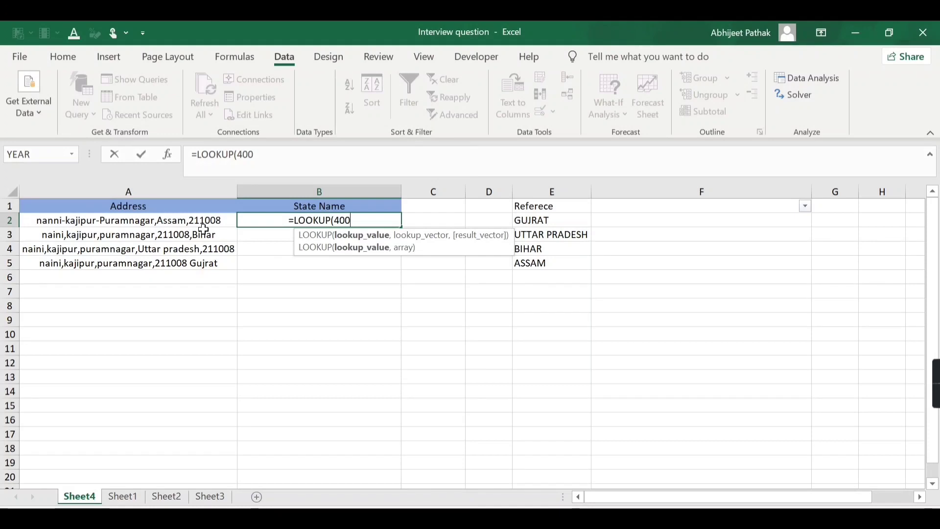
key(BackSpace)
key(BackSpace)
key(BackSpace)
text(36)
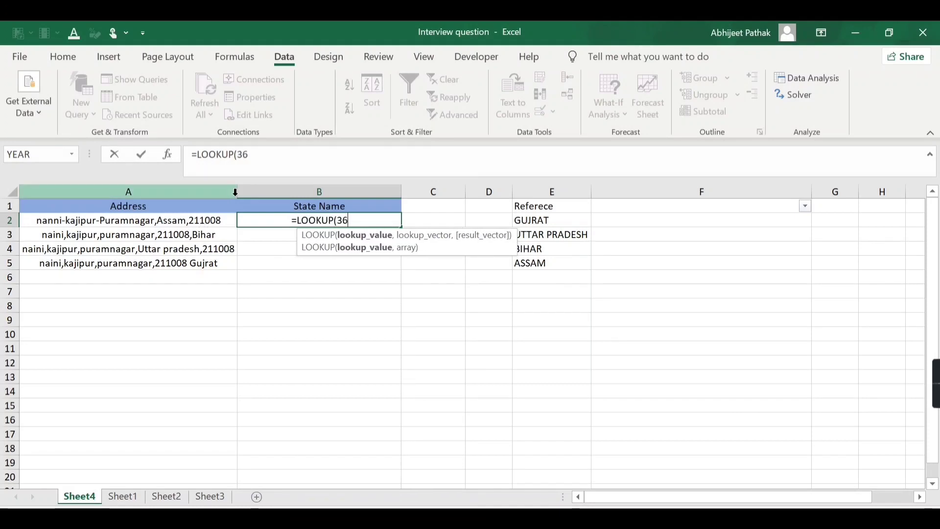
key(BackSpace)
key(BackSpace)
text(400)
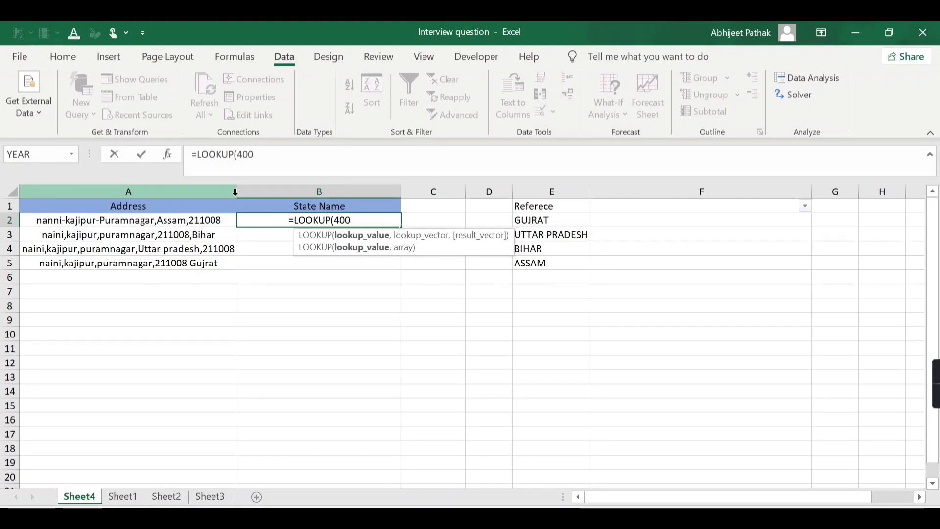
text(,)
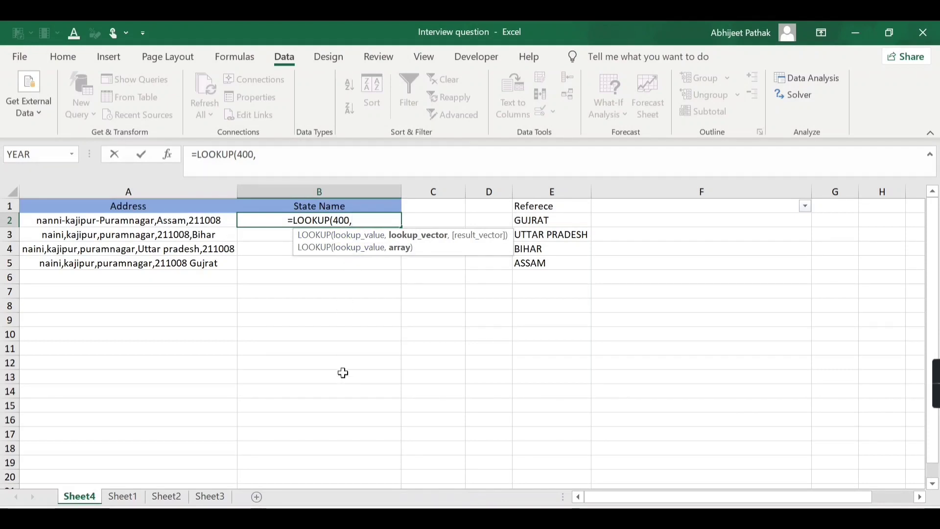
key(Escape)
- Enter a sample full name in cell B9 and its middle name in cell C9
click(266, 318)
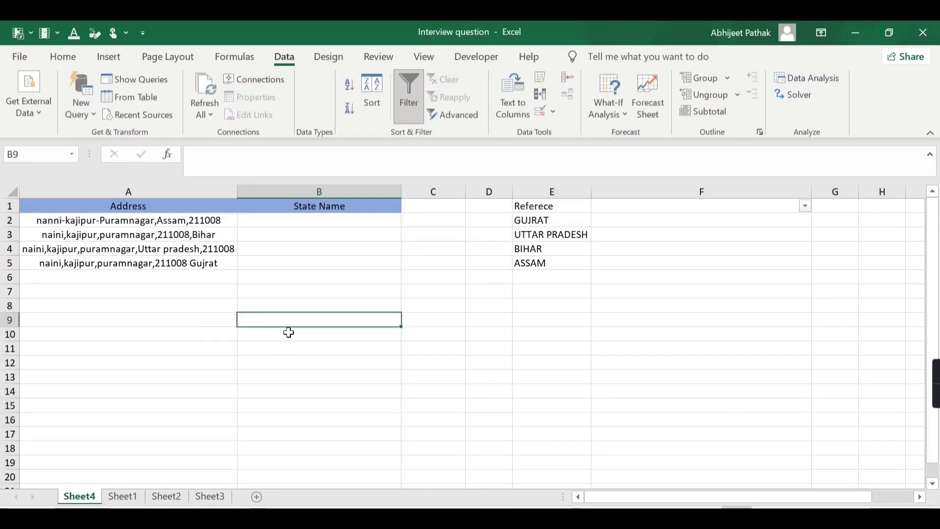
text(RAM KUMAR SHAR)
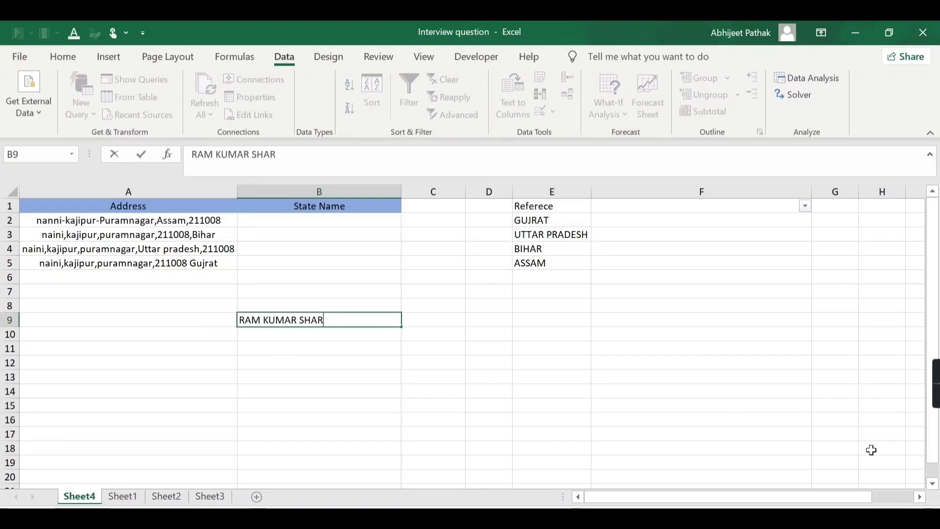
text(MA)
key(Tab)
text(KUMAR)
key(Tab)
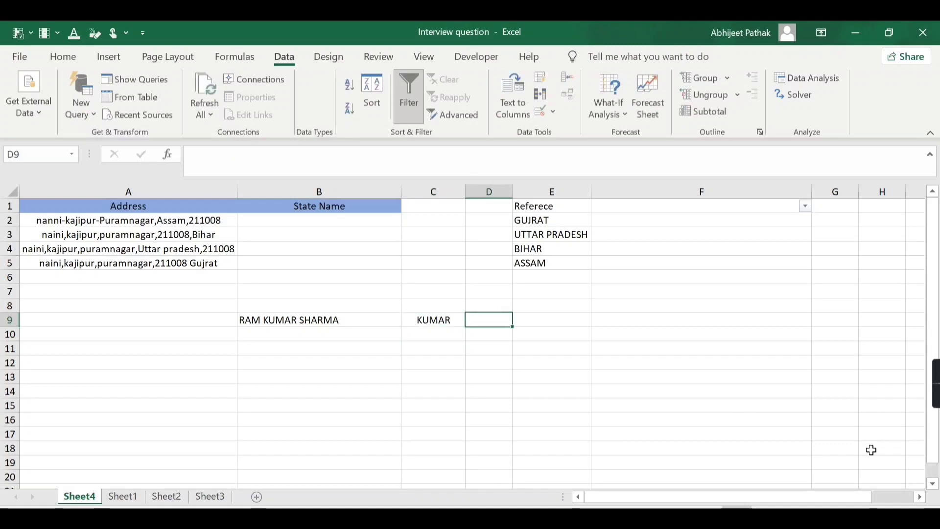
- Enter the formula =SEARCH(C9,B9) in cell D9 to locate the middle name within the full name
key(Left)
key(Right)
text(=SEARCH()
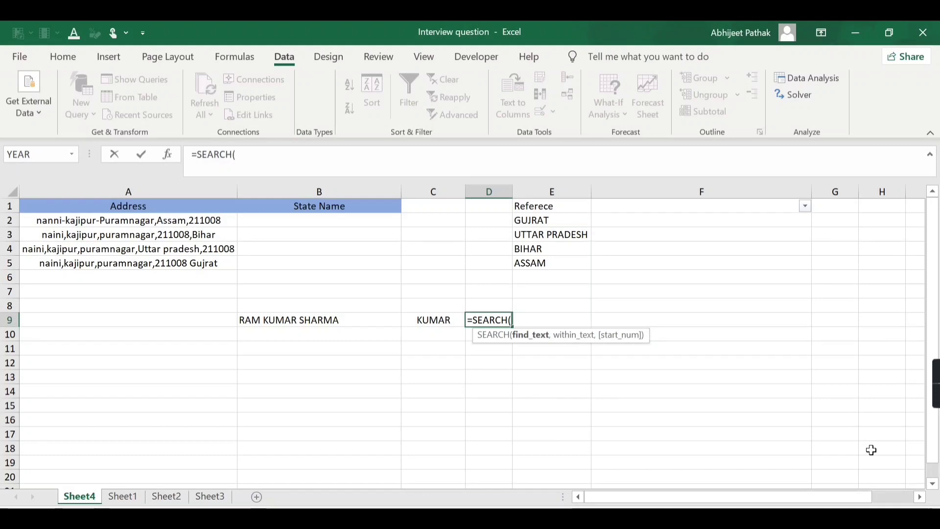
key(Left)
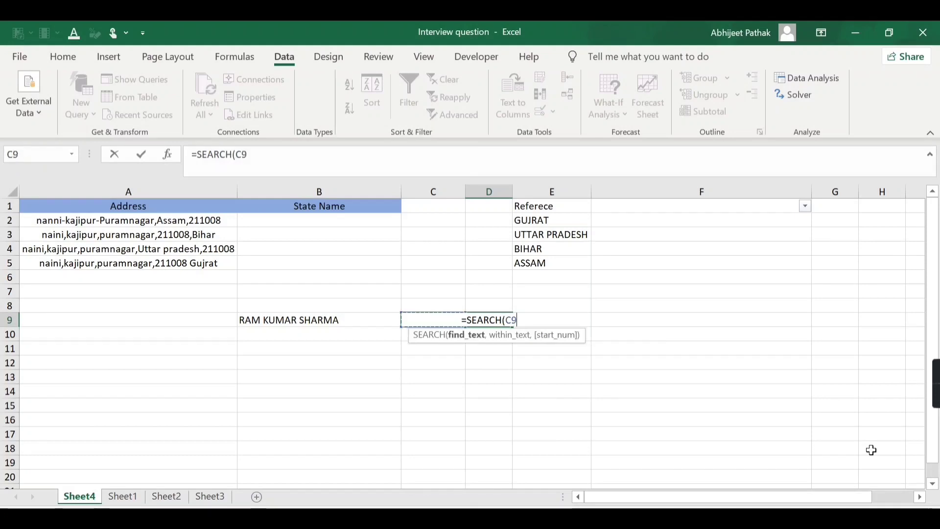
text(,)
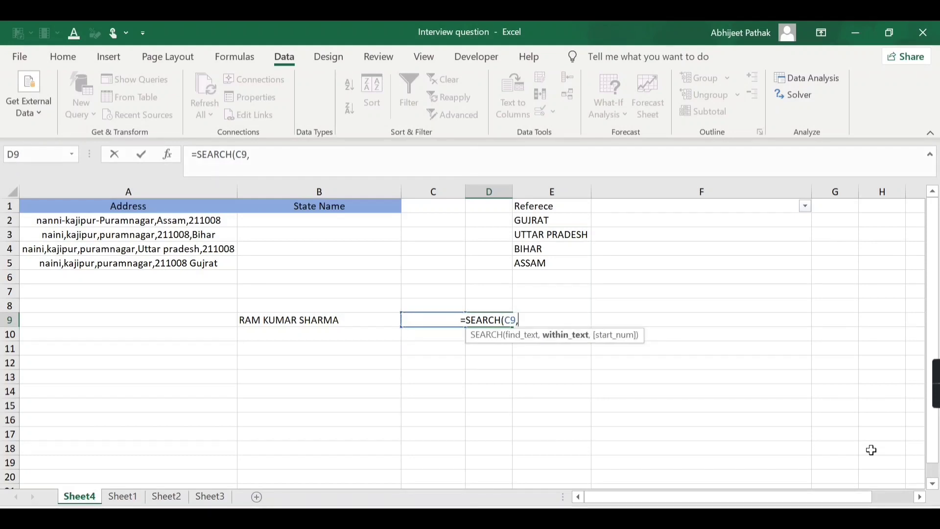
key(Left)
key(Left)
text())
key(Return)
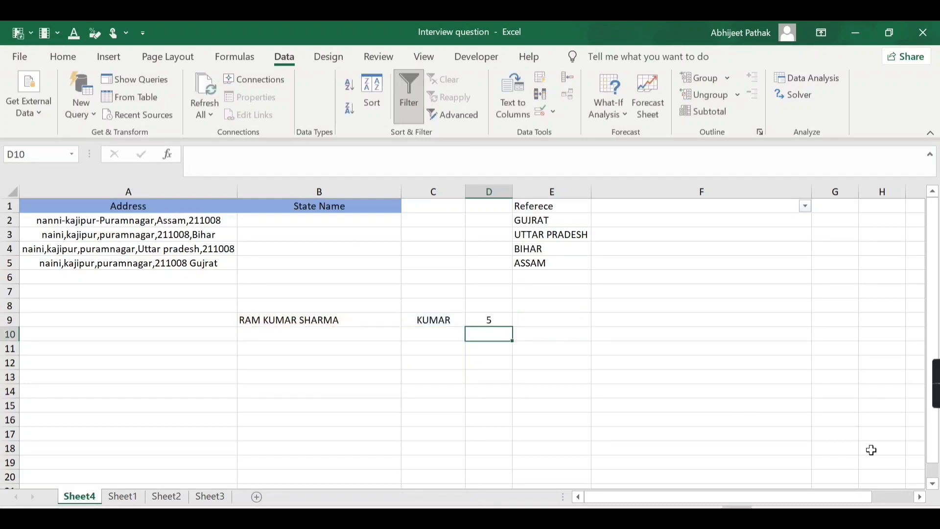
click(447, 323)
click(481, 323)
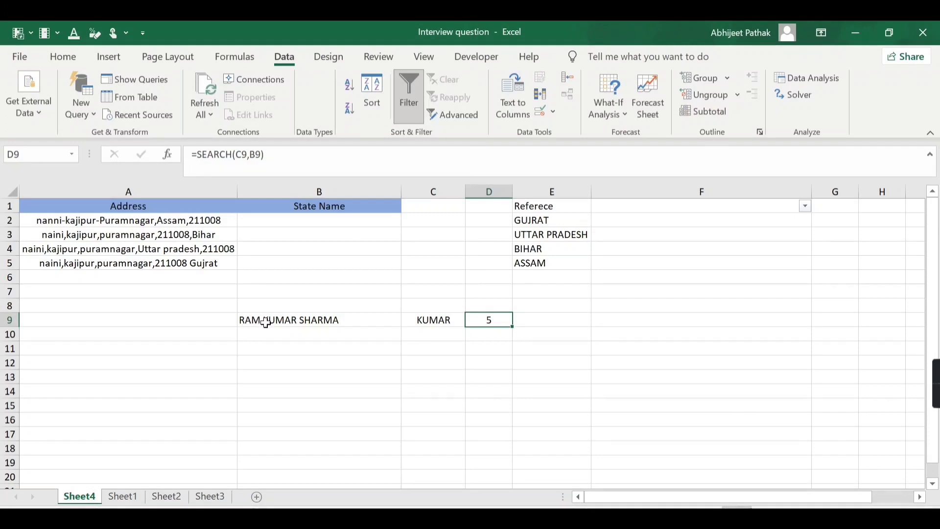
- Start a LOOKUP formula in cell B2 with lookup value 600 and SEARCH(E2:E5,A2) as the lookup vector
click(325, 221)
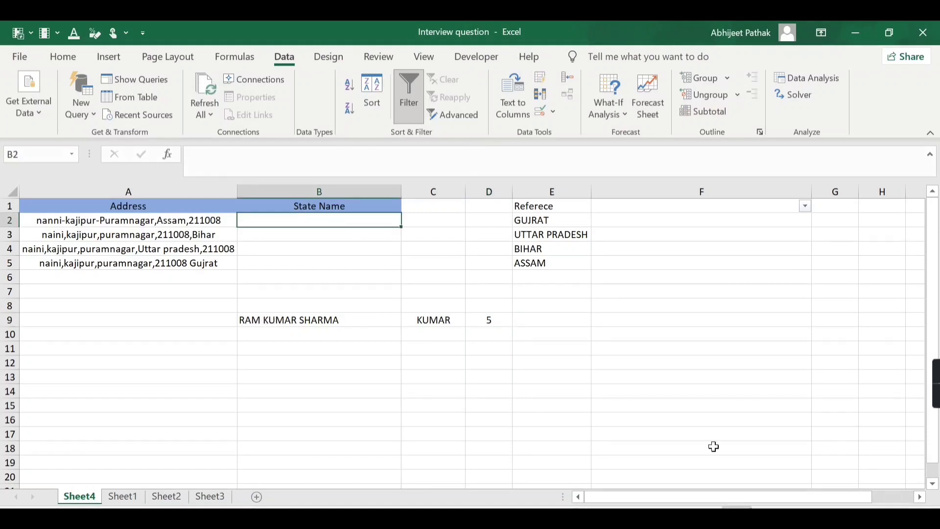
text(=LOOKUP()
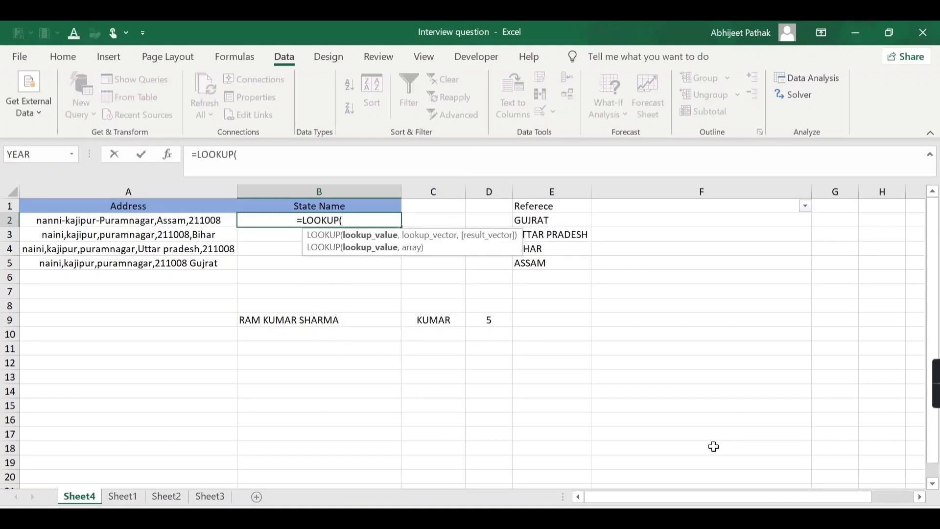
text(600,)
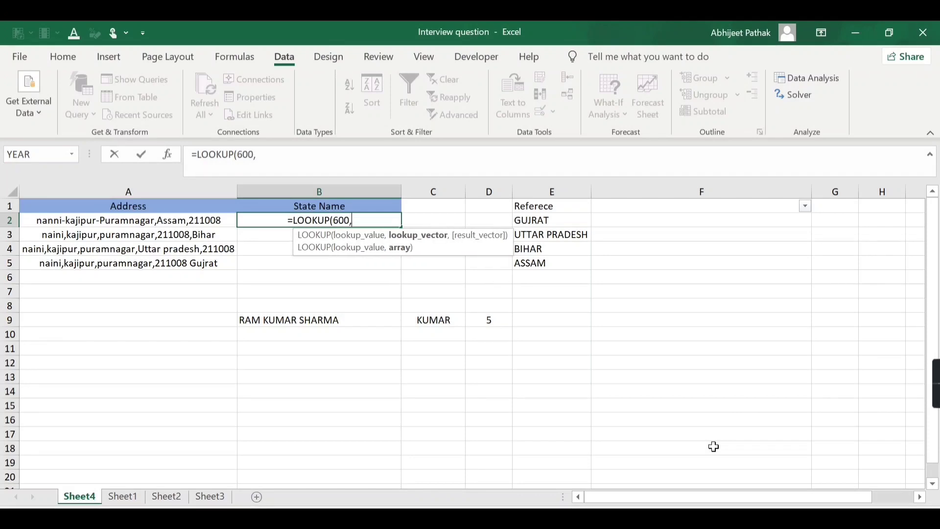
text(SEARCH()
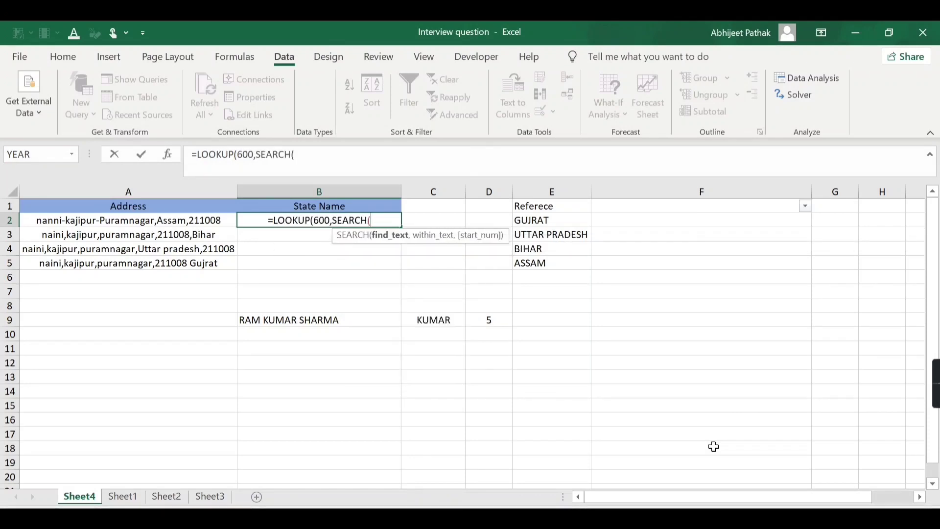
key(Right)
key(Right)
key(Right)
key(Right)
key(Left)
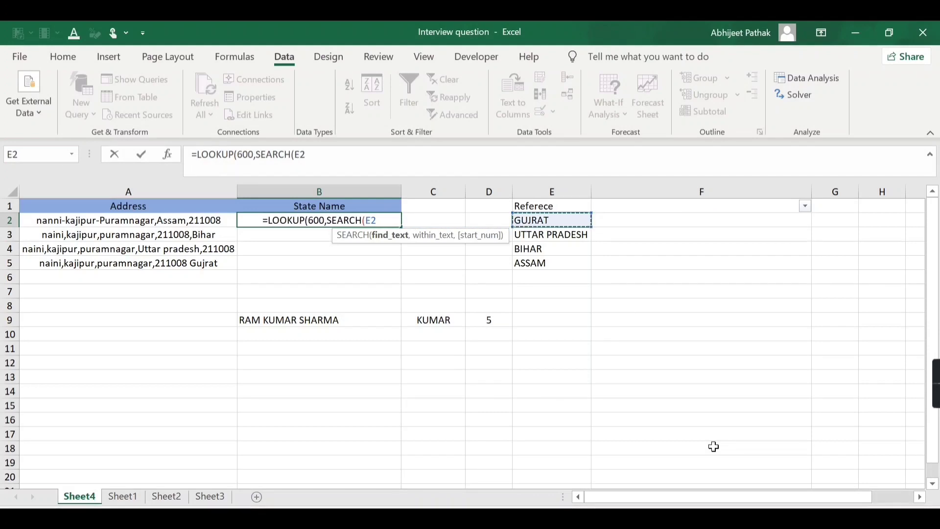
key(shift+Down)
key(shift+Down)
key(shift+Down)
text(,)
key(Left)
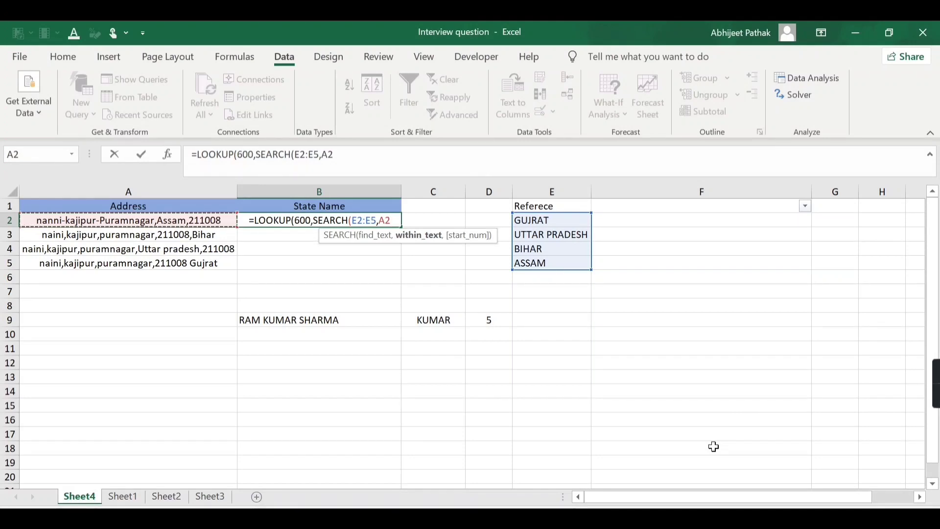
text(),)
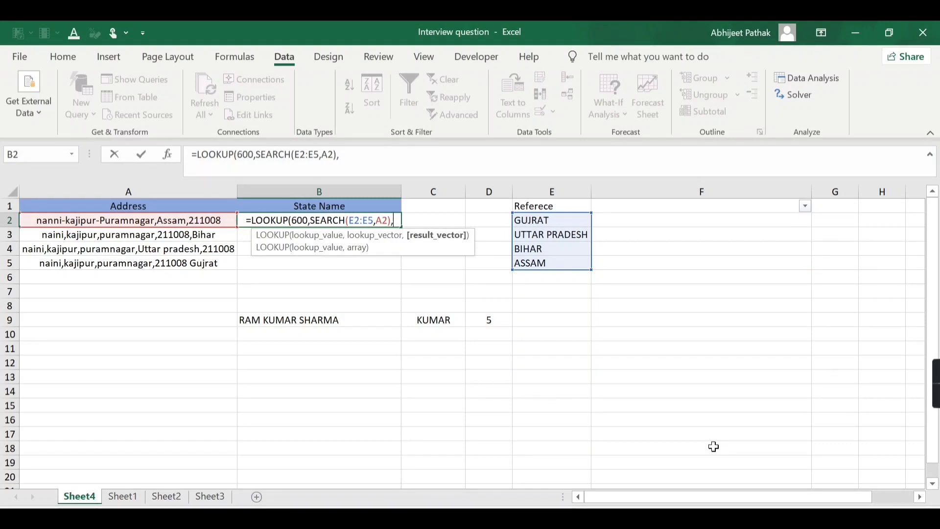
- Complete the LOOKUP formula in B2 with the reference states E2:E5 as the result vector
key(Right)
key(Right)
key(Right)
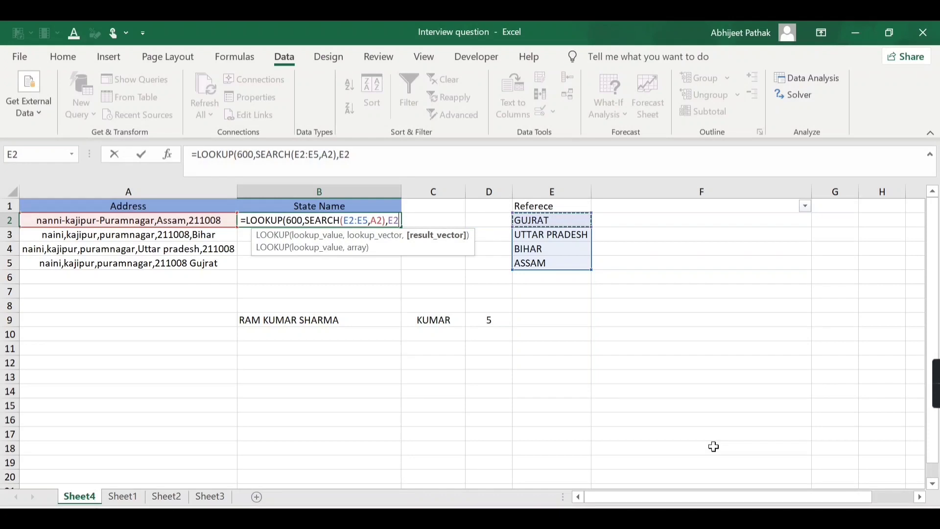
key(shift+Down)
key(shift+Down)
key(shift+Down)
text())
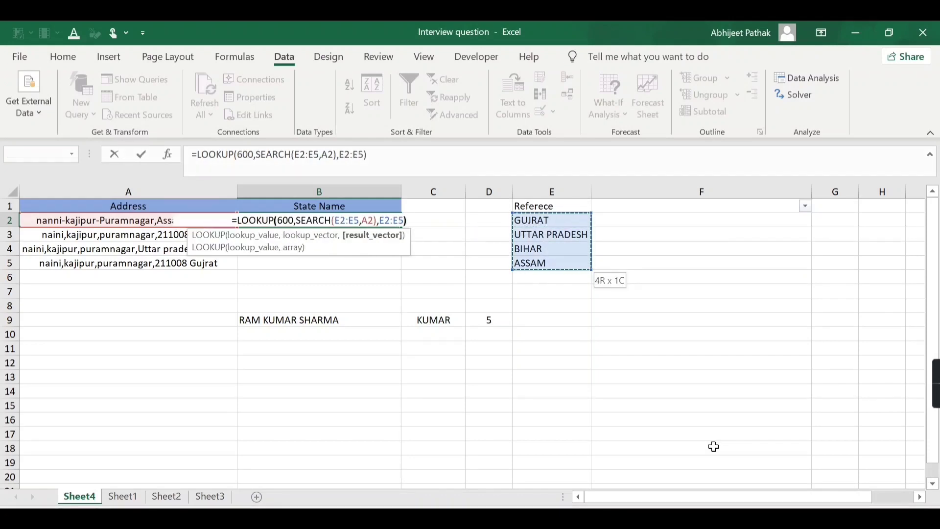
key(Return)
key(Up)
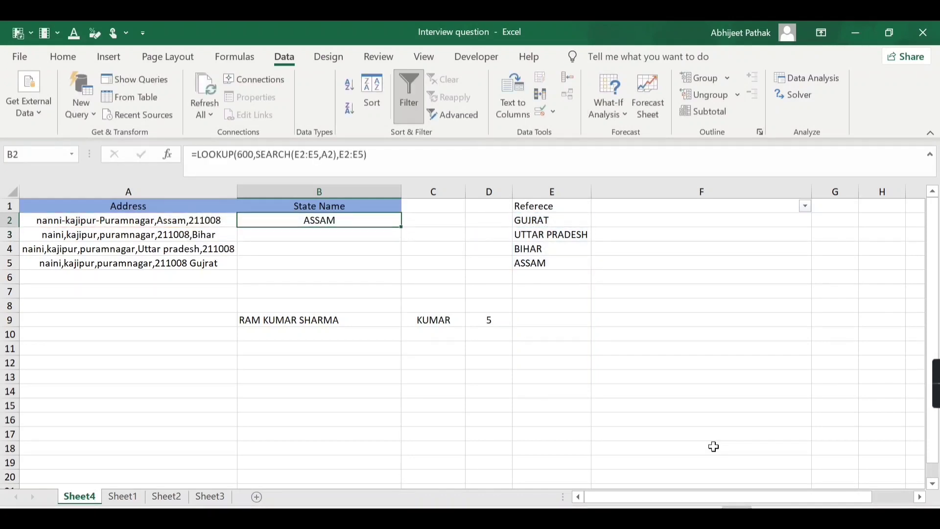
- Make both E2:E5 ranges in the B2 formula absolute as $E$2:$E$5
click(296, 149)
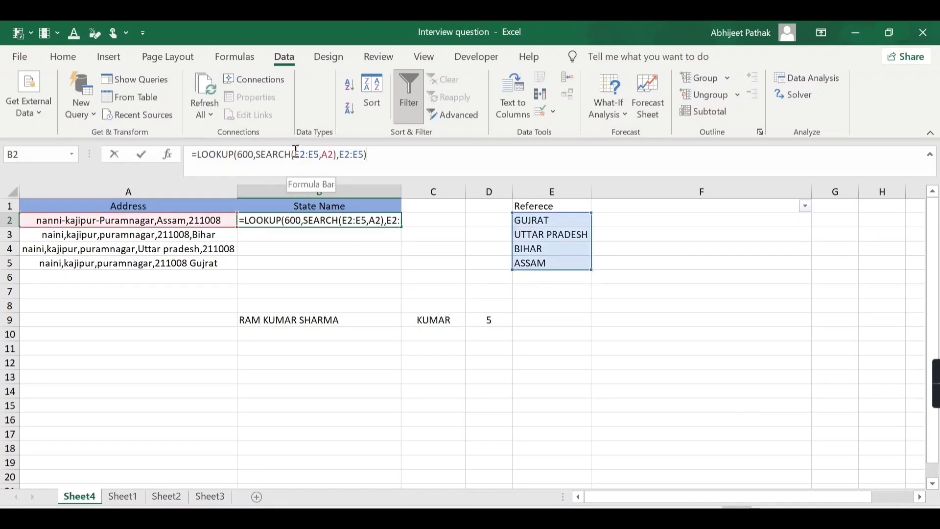
click(296, 152)
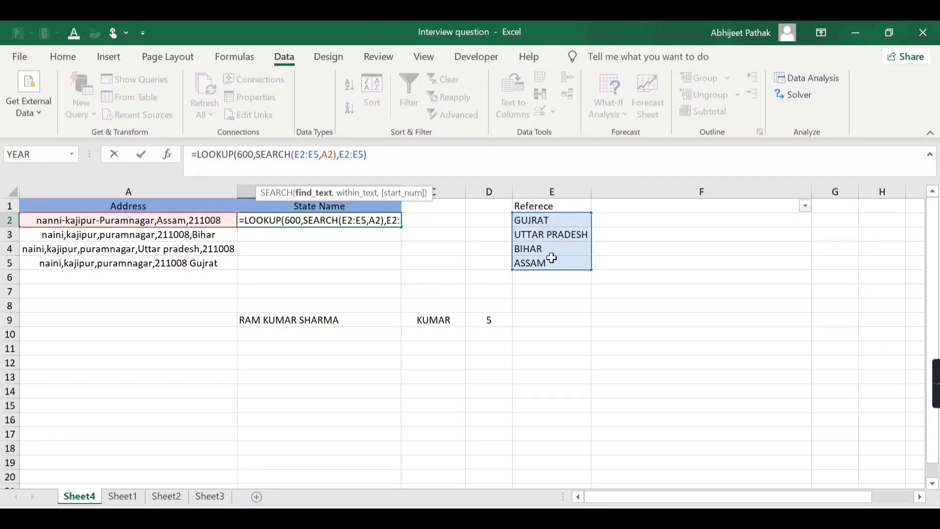
key(F4)
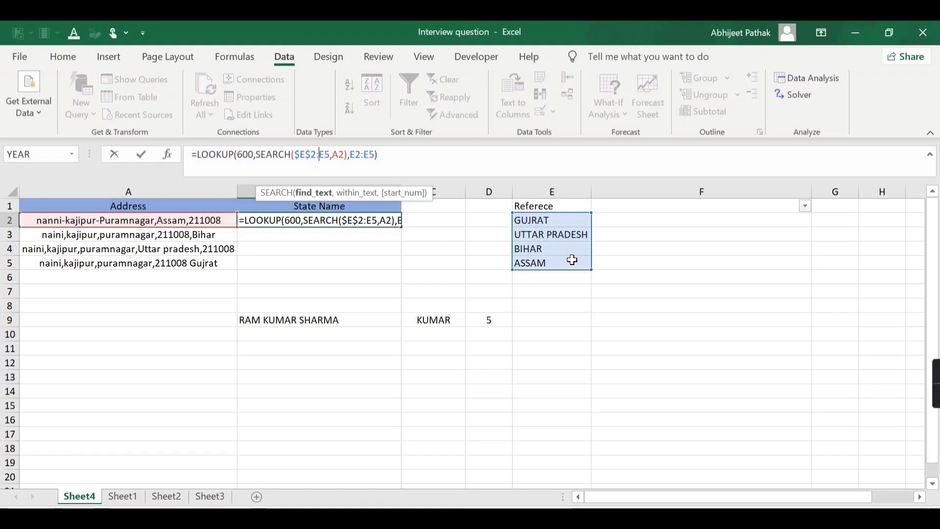
key(F4)
key(Right)
key(Right)
key(Right)
key(F4)
key(Right)
key(F4)
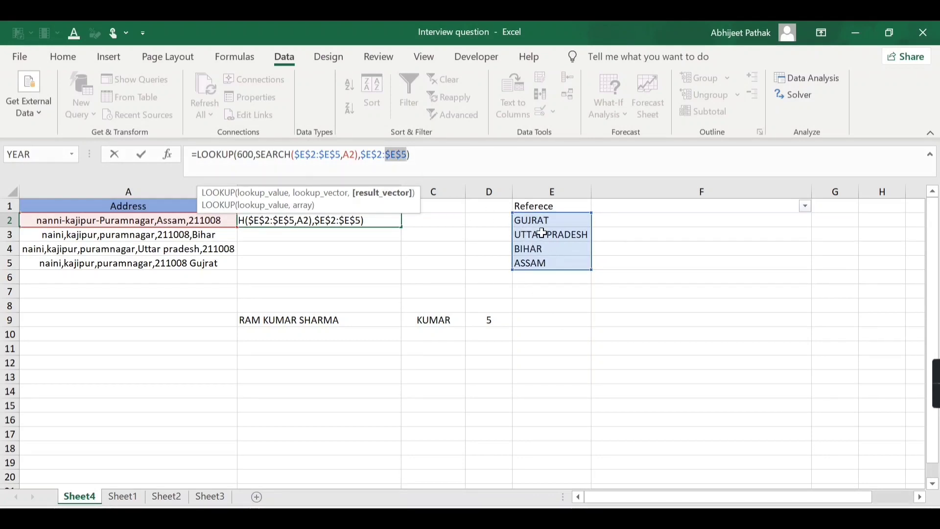
key(Return)
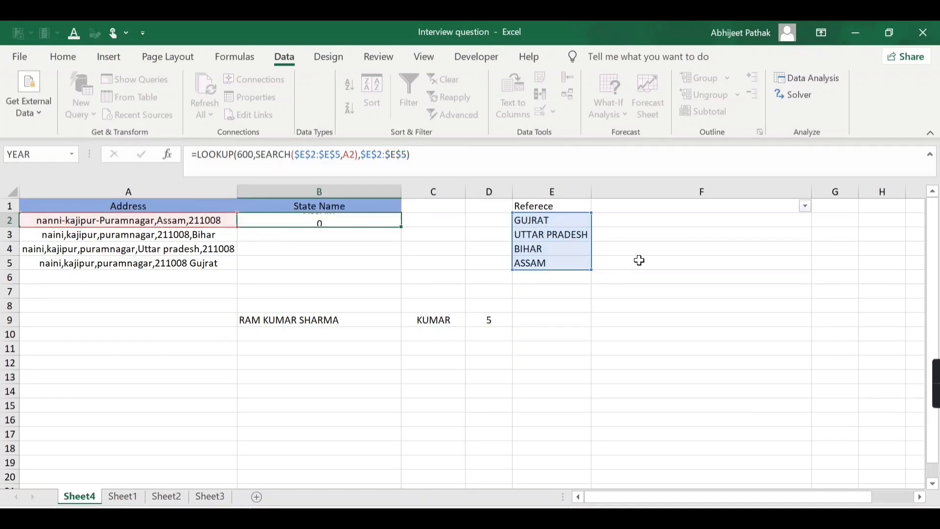
- Copy the LOOKUP formula from B2 into cells B3 to B5 and check the formulas in B3 and B2
key(Up)
key(ctrl+c)
key(Down)
key(shift+Down)
key(shift+Down)
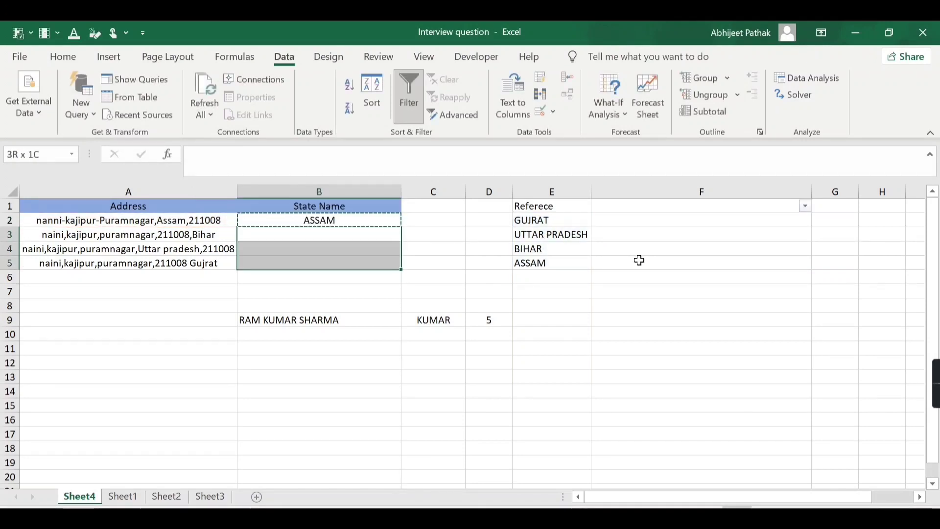
key(ctrl+v)
key(Escape)
key(Up)
key(Down)
key(Left)
key(Right)
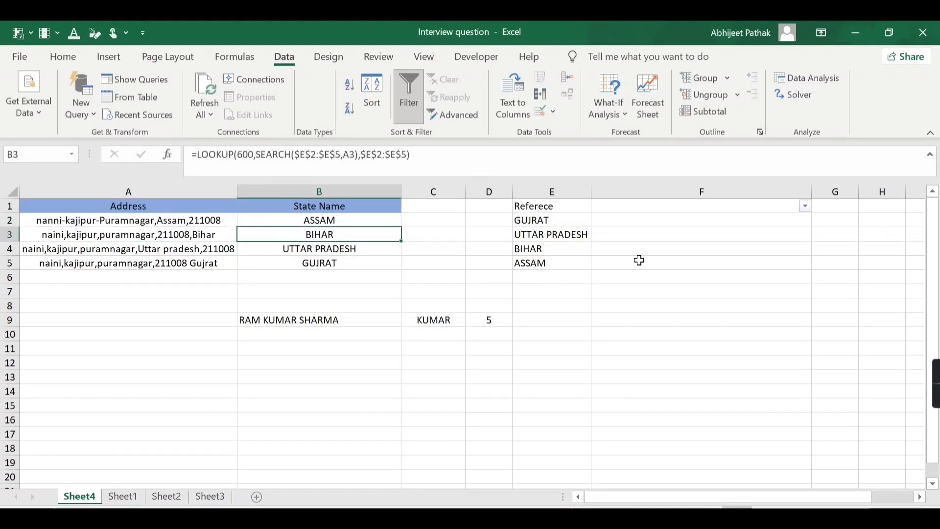
click(363, 223)
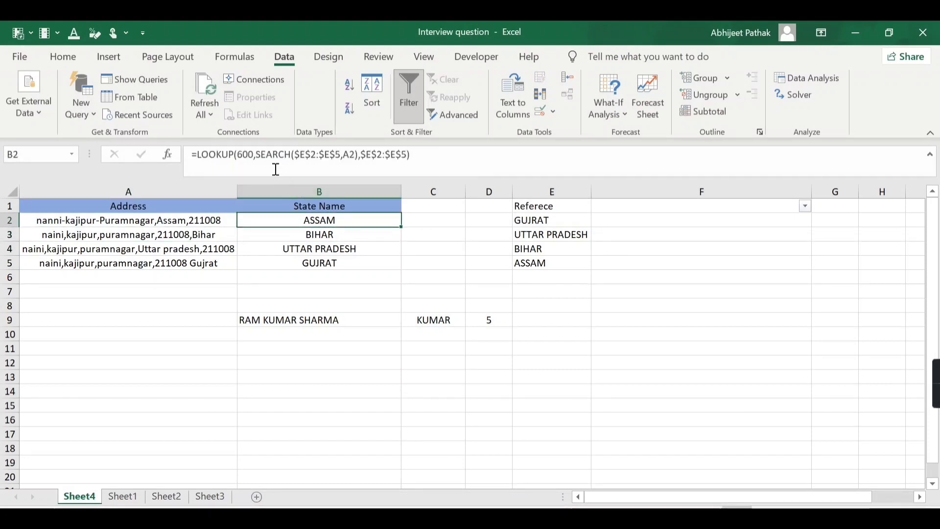
- Evaluate the SEARCH($E$2:$E$5,A2) portion of the B2 formula in place and commit it as an array of values
drag(255, 155, 359, 154)
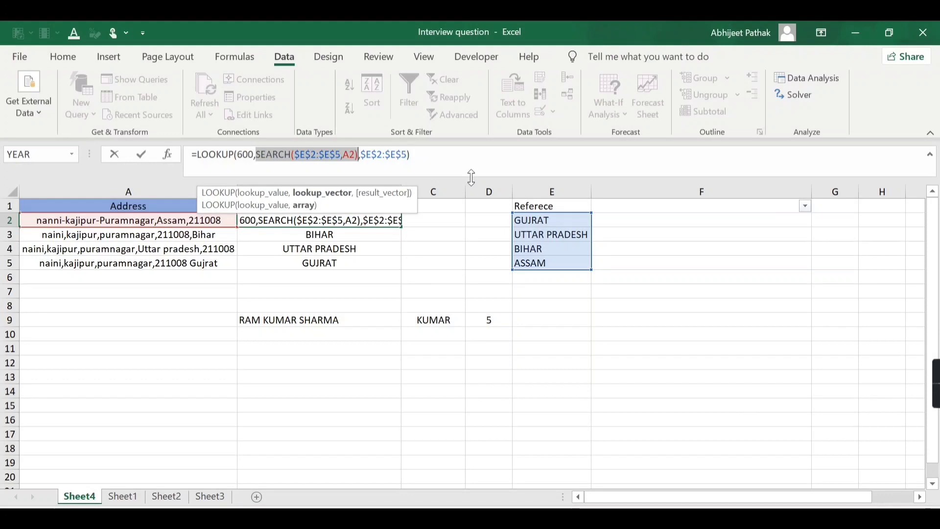
key(F9)
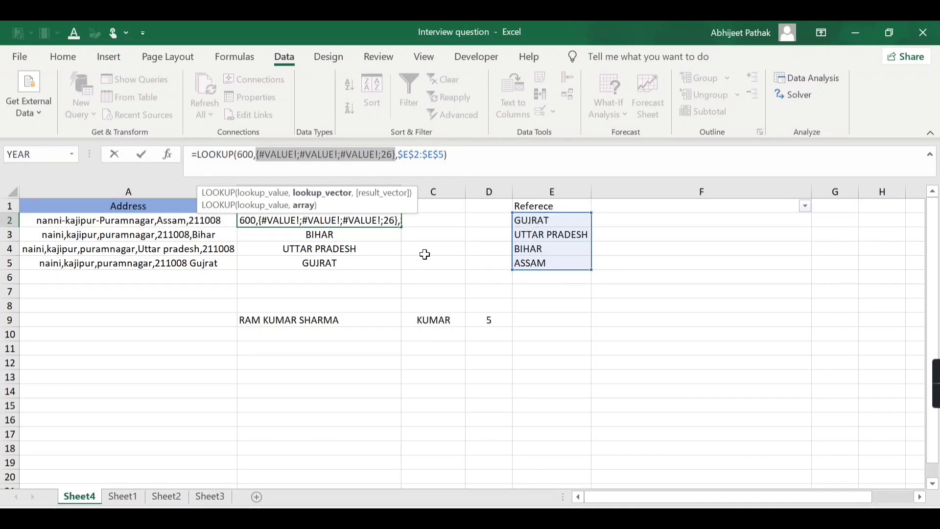
key(Return)
key(Up)
- Replace the SEARCH($E$2:$E$5,A3) portion of the B3 formula with its evaluated array and commit the formula
key(Down)
click(256, 155)
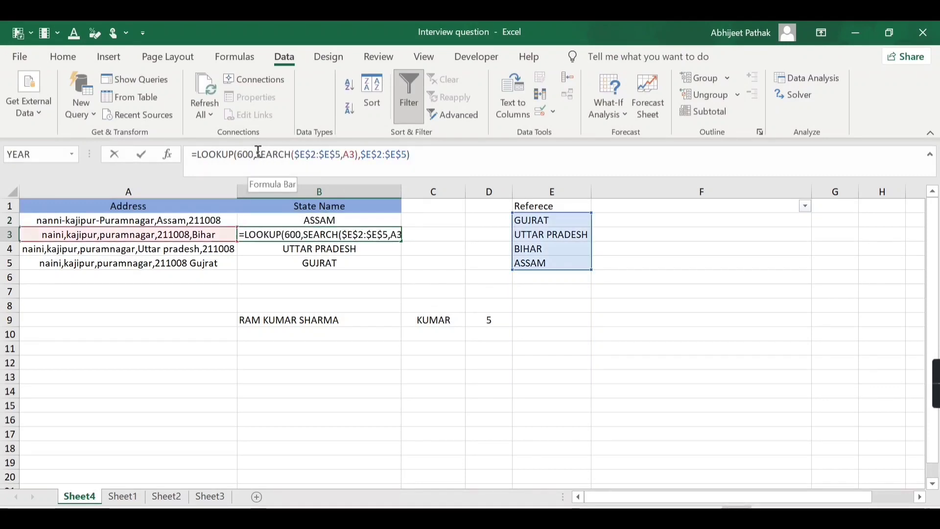
key(shift+Right)
key(shift+Right)
key(shift+Right)
key(shift+Right)
key(shift+Right)
key(shift+Right)
key(shift+Right)
key(shift+Right)
key(shift+Right)
key(shift+Right)
key(shift+Right)
key(shift+Right)
key(shift+Right)
key(shift+Right)
key(shift+Right)
key(shift+Right)
key(shift+Right)
key(shift+Right)
key(shift+Right)
key(shift+Right)
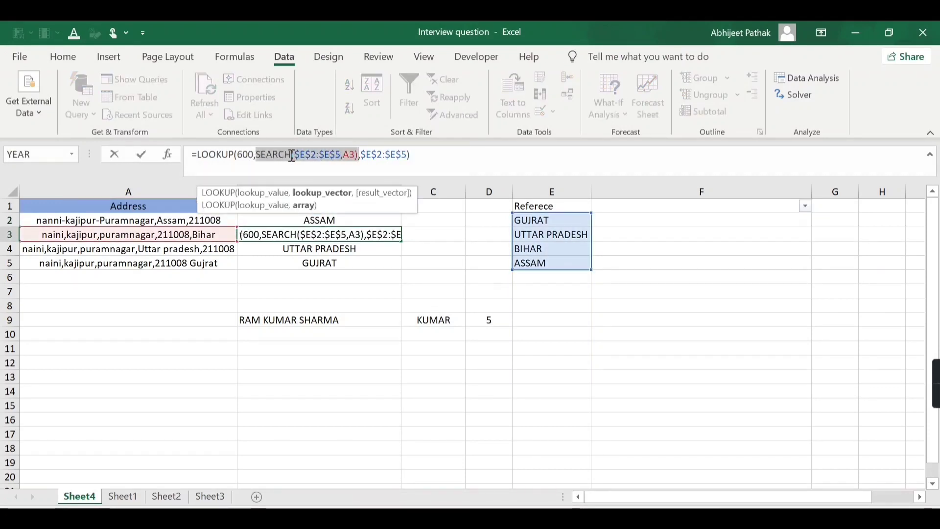
key(F9)
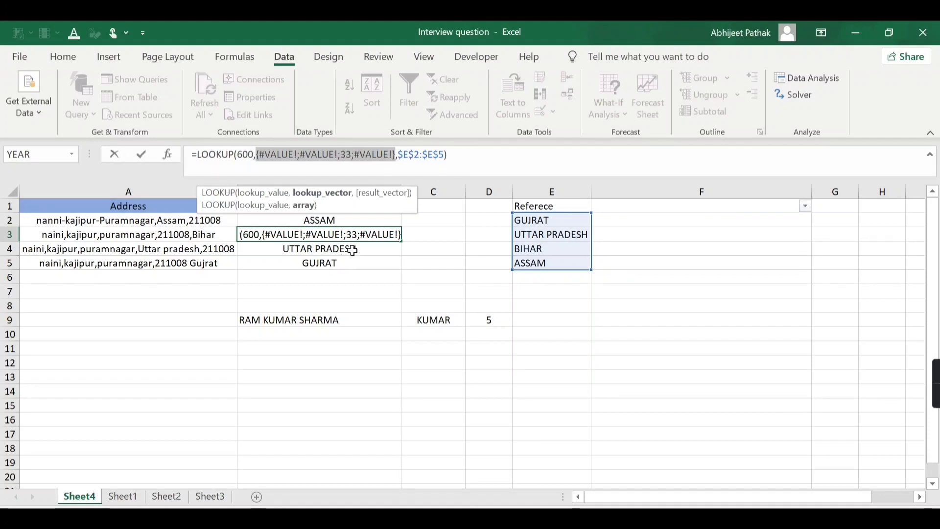
key(Return)
key(Up)
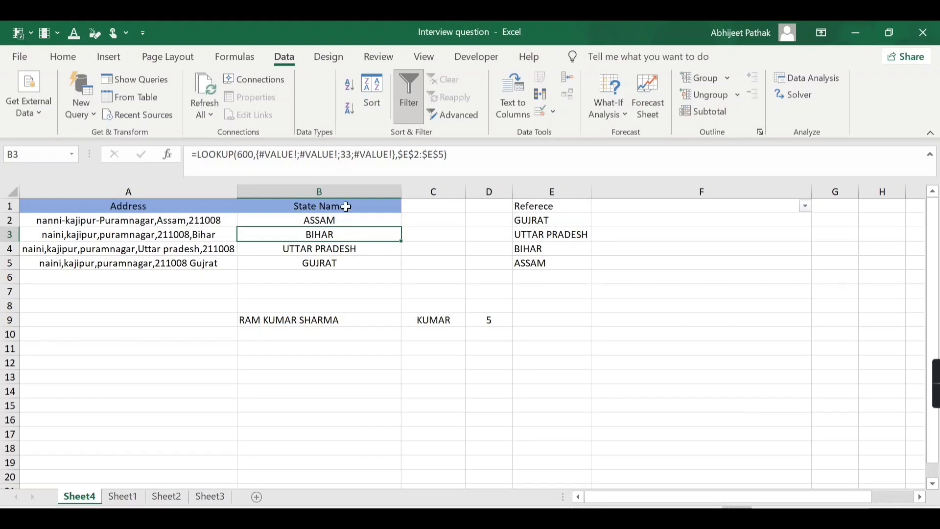
- Change the lookup value in the B3 LOOKUP formula to 33 to test an exact match
click(253, 154)
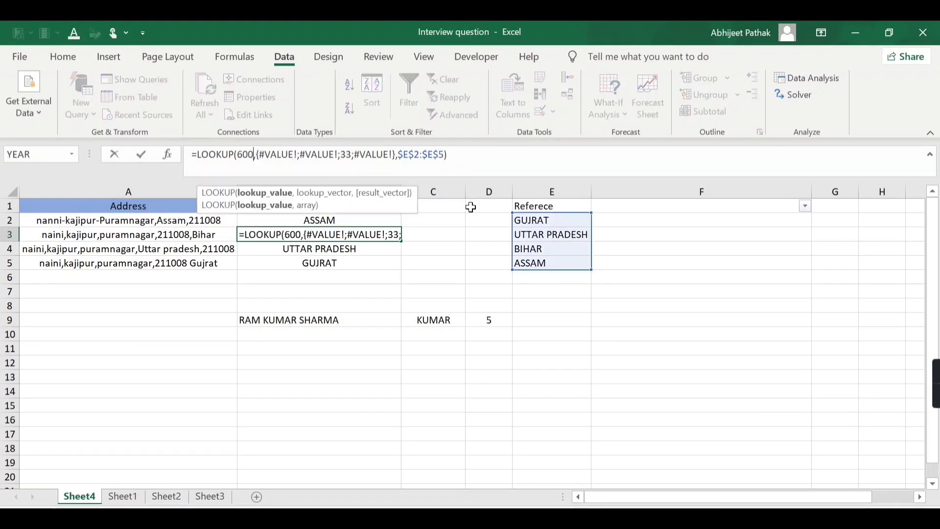
key(BackSpace)
key(BackSpace)
key(BackSpace)
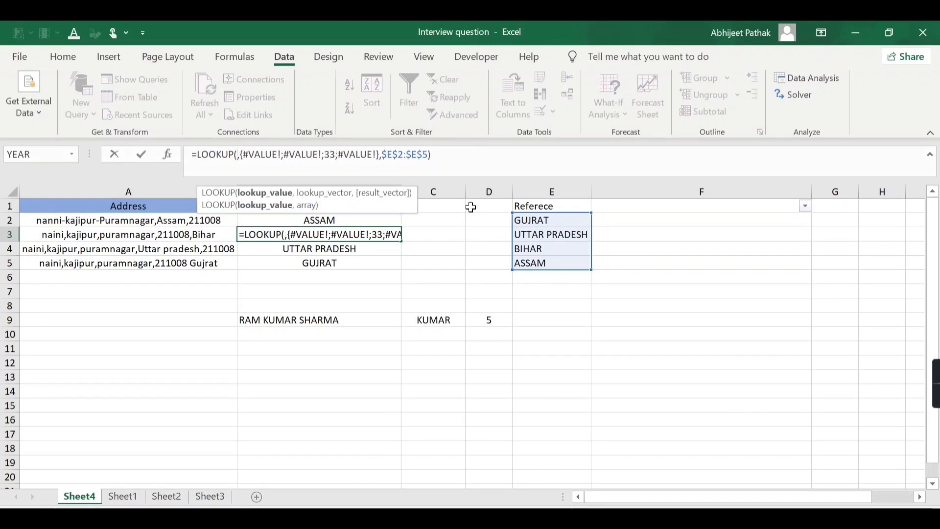
text(33)
key(Return)
key(Up)
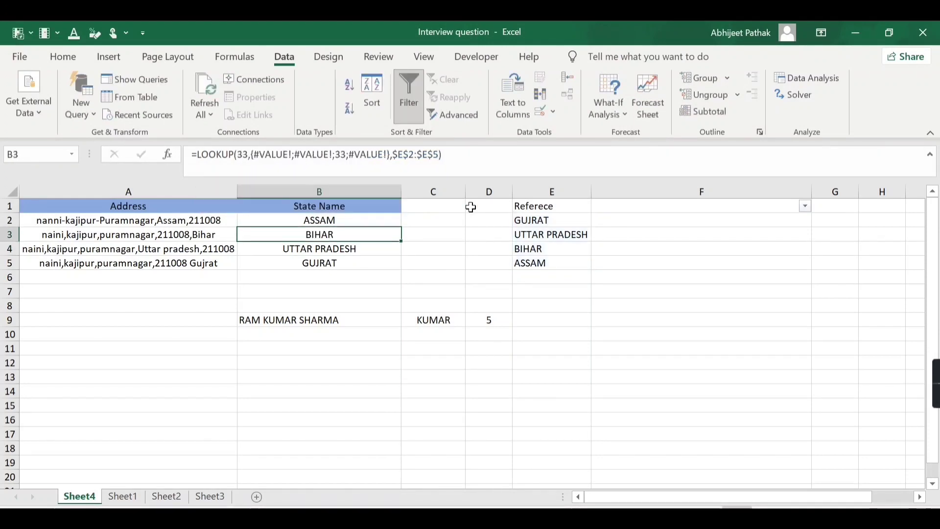
- Change the lookup value in the B3 formula to 32 to test a number smaller than the found position
click(244, 155)
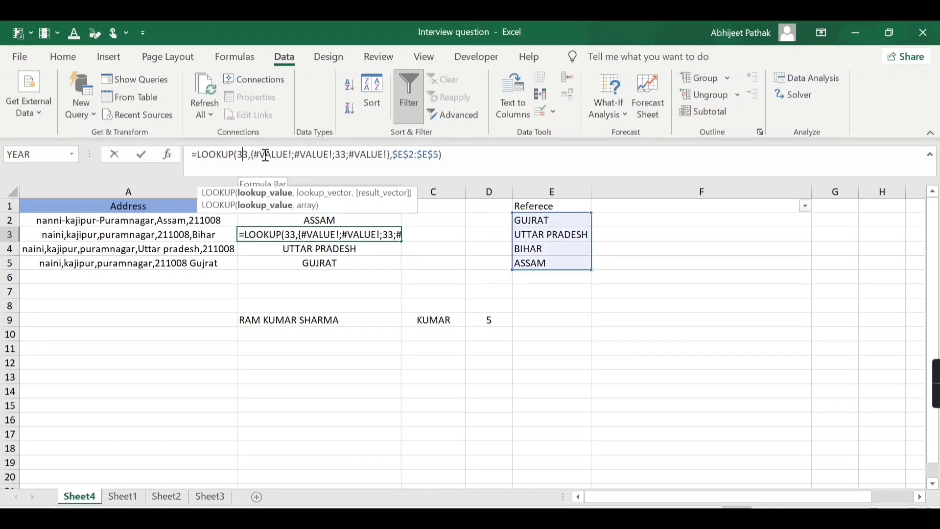
key(Delete)
text(2)
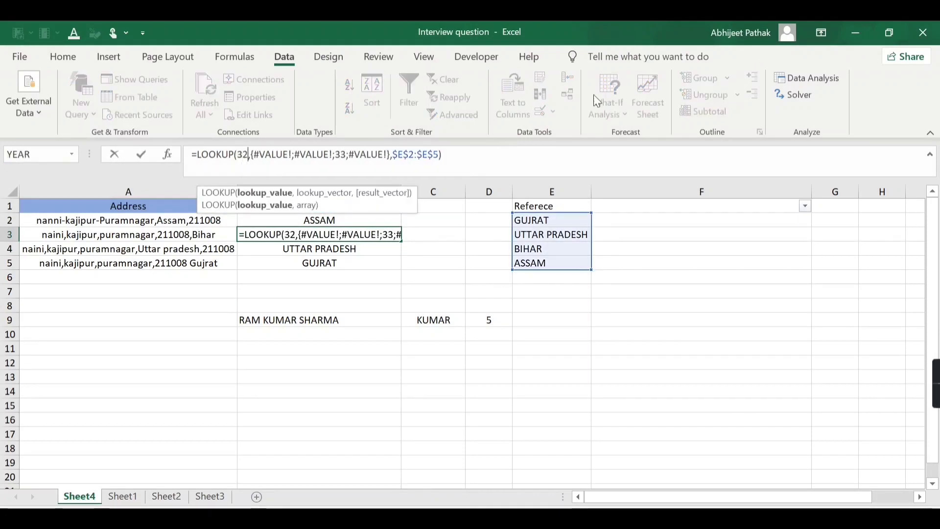
key(ctrl+Return)
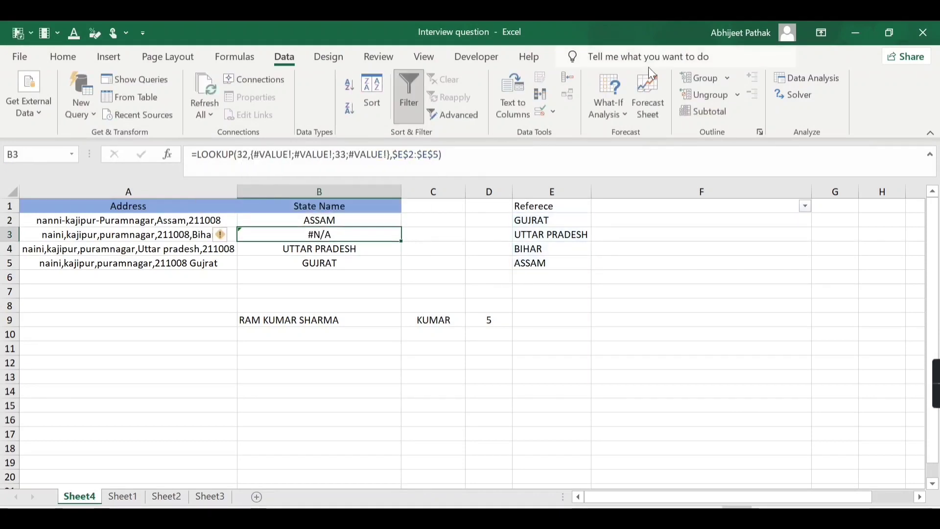
- Restore the lookup value in the B3 LOOKUP formula to 600
click(249, 155)
key(BackSpace)
key(Delete)
text(6)
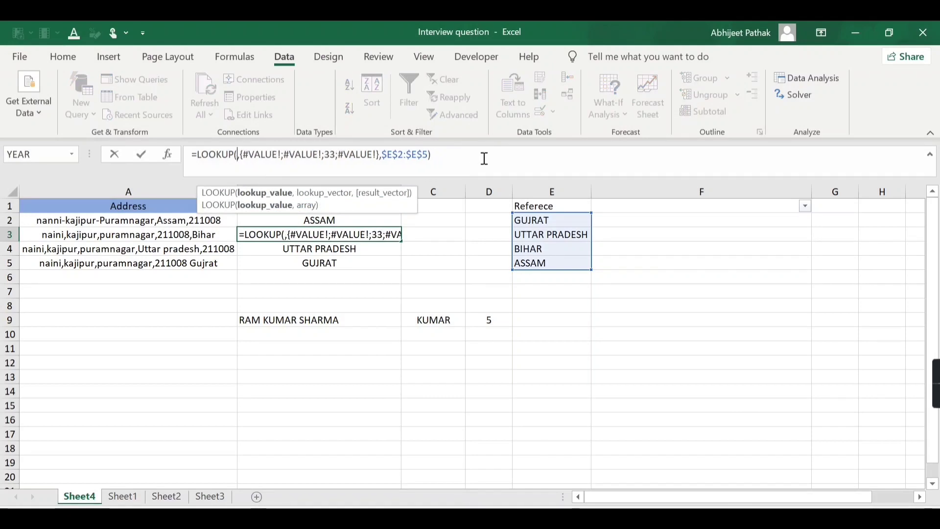
text(00)
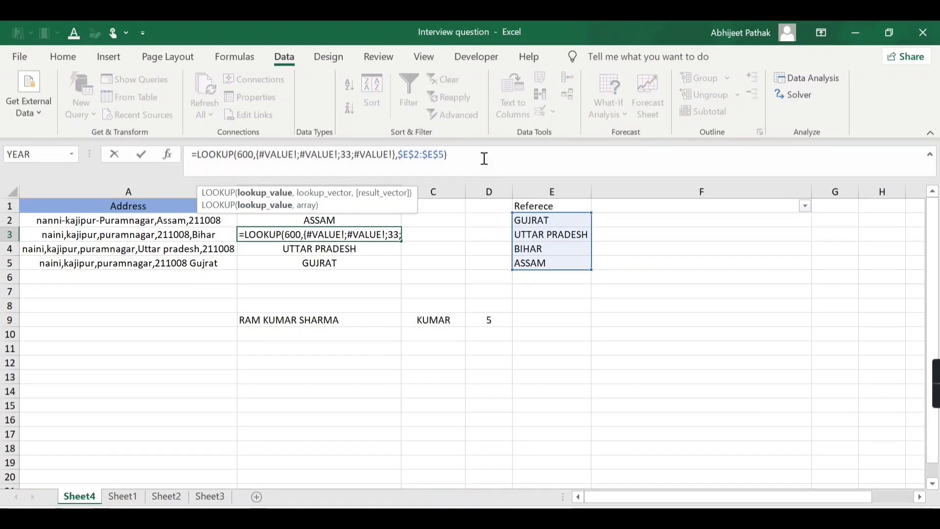
key(Return)
key(Up)
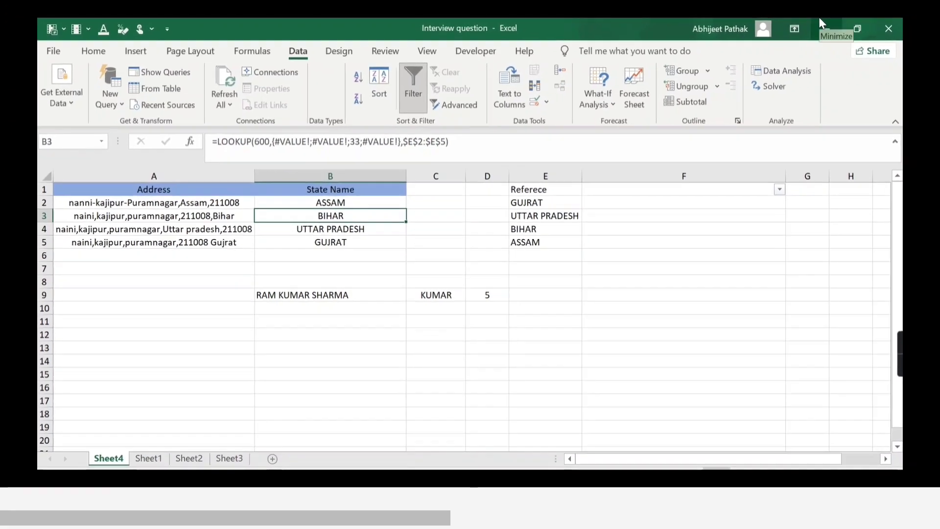